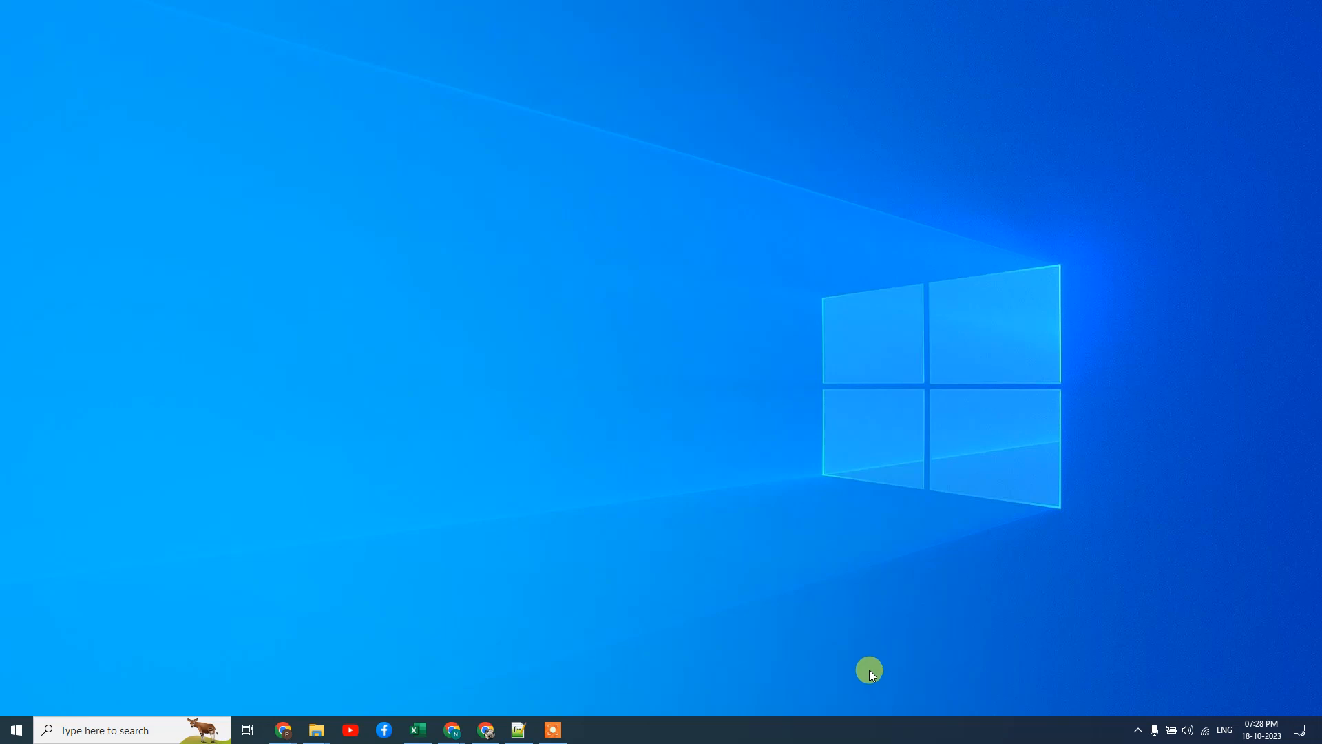
Refresh the Windows desktop from its right-click menu to bring up the blank Untitled document
right_click(628, 165)
click(667, 207)
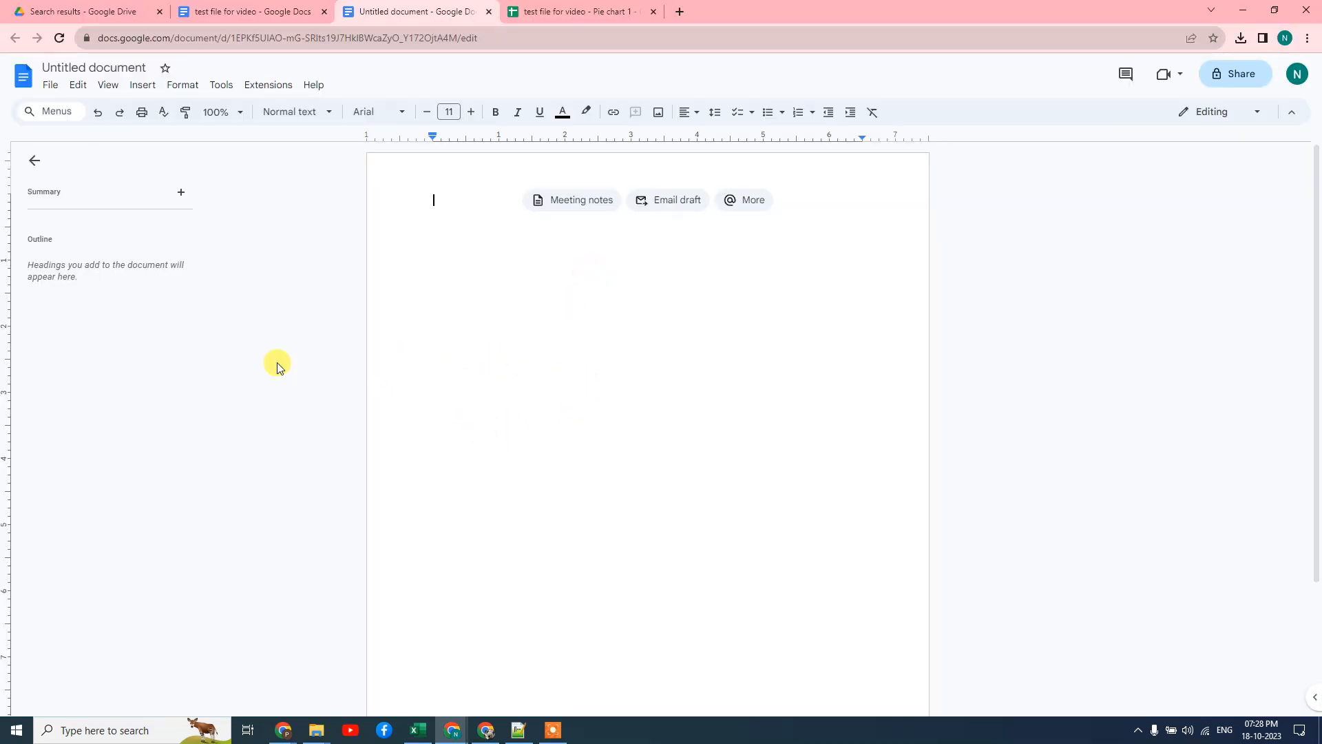
Change the 'Untitled document' title to 'demo' and commit it
click(97, 66)
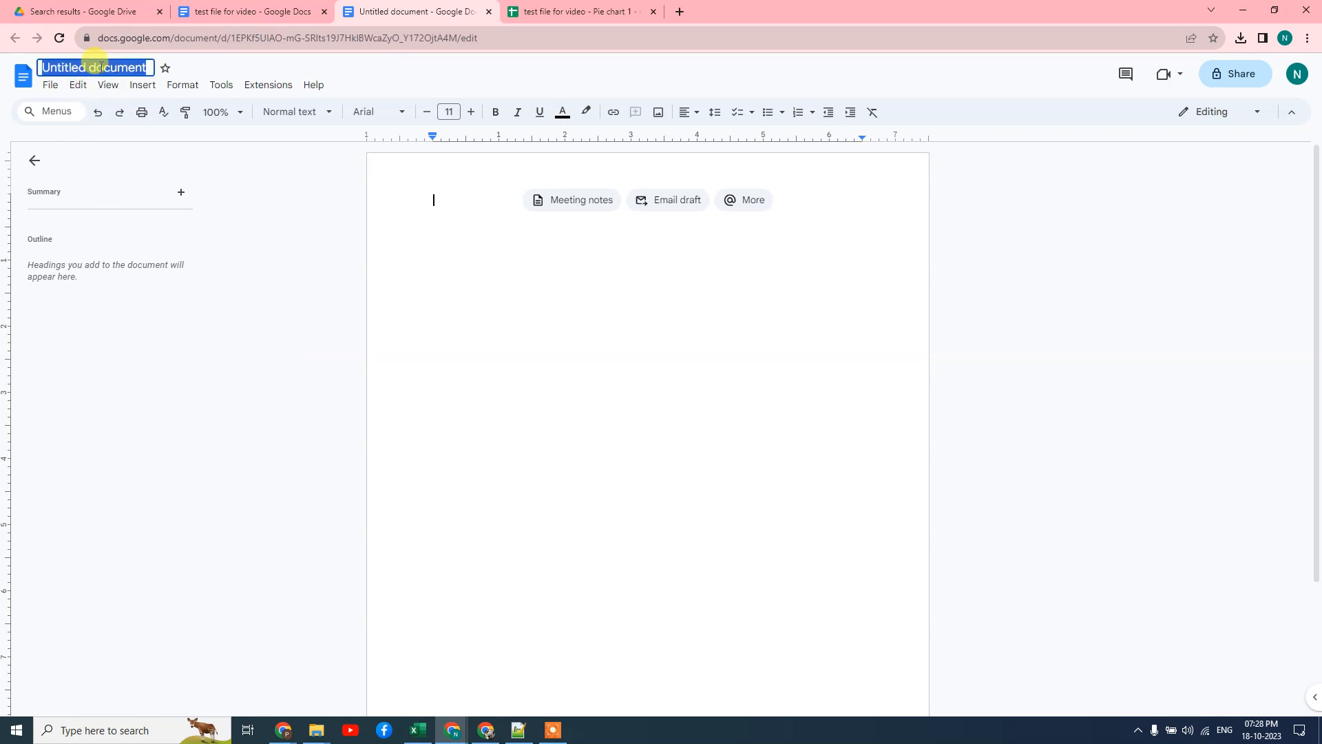
text(demo)
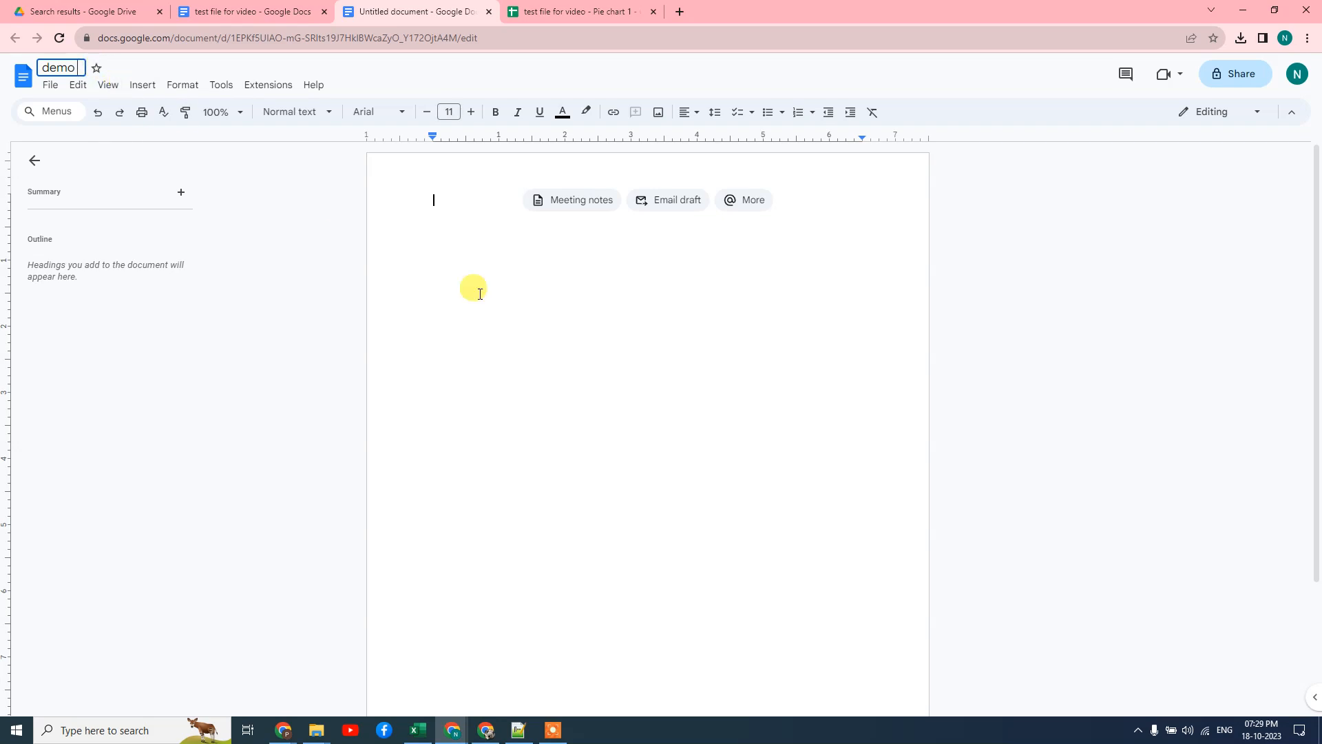
click(529, 316)
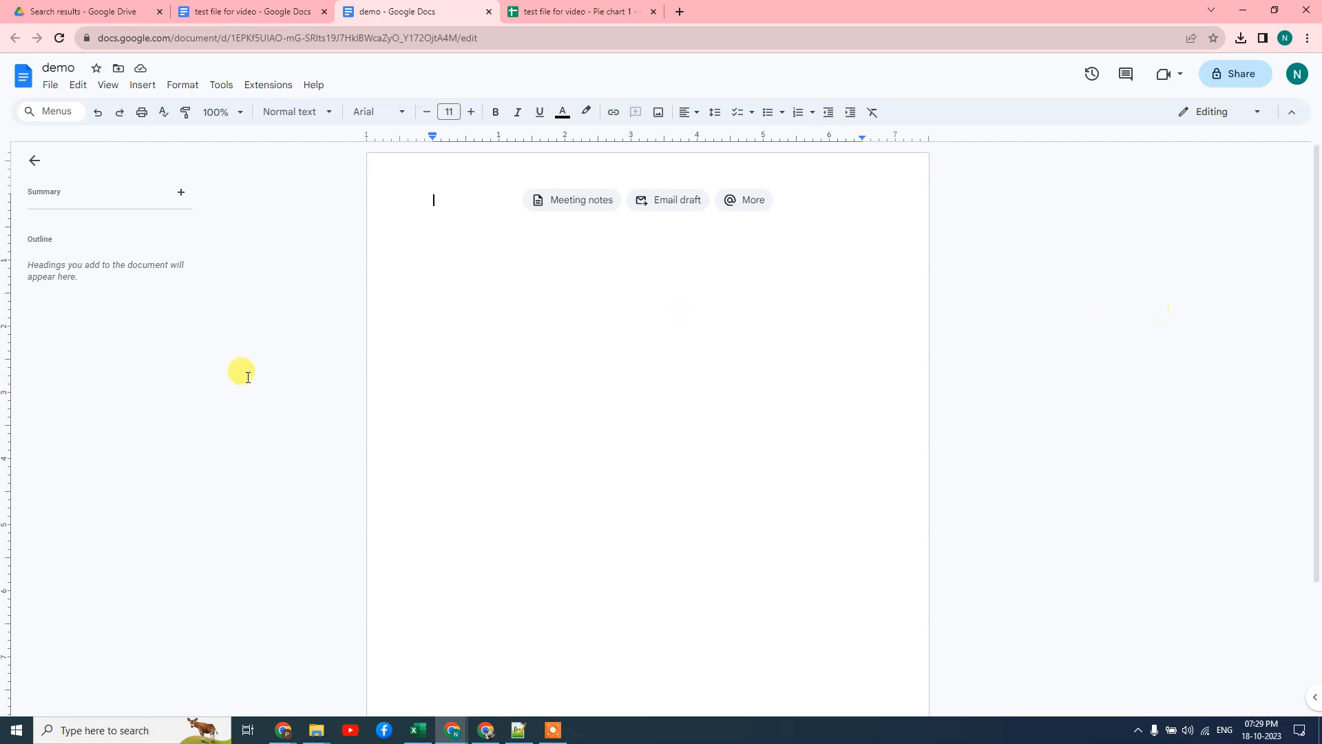
Insert a linked 'Points scored' pie chart via Insert > Chart > Pie and select it
click(142, 88)
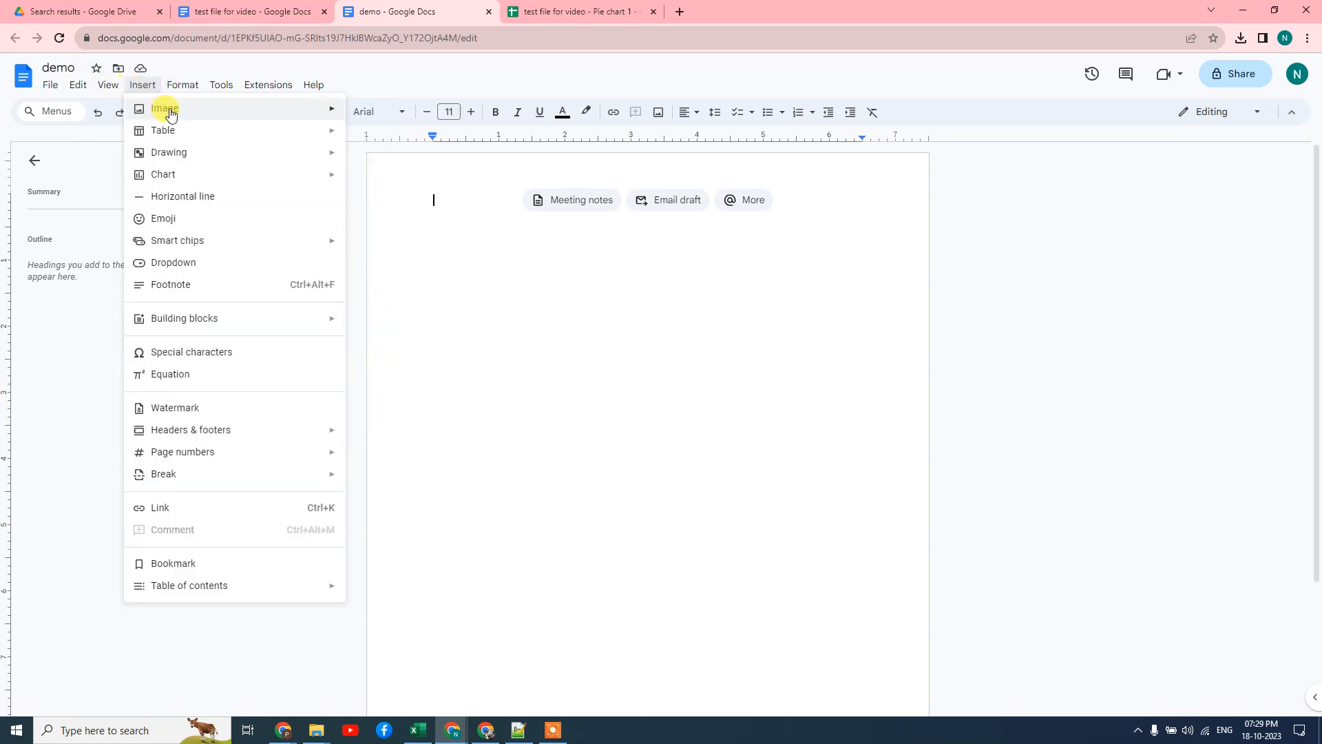
mouse_move(178, 113)
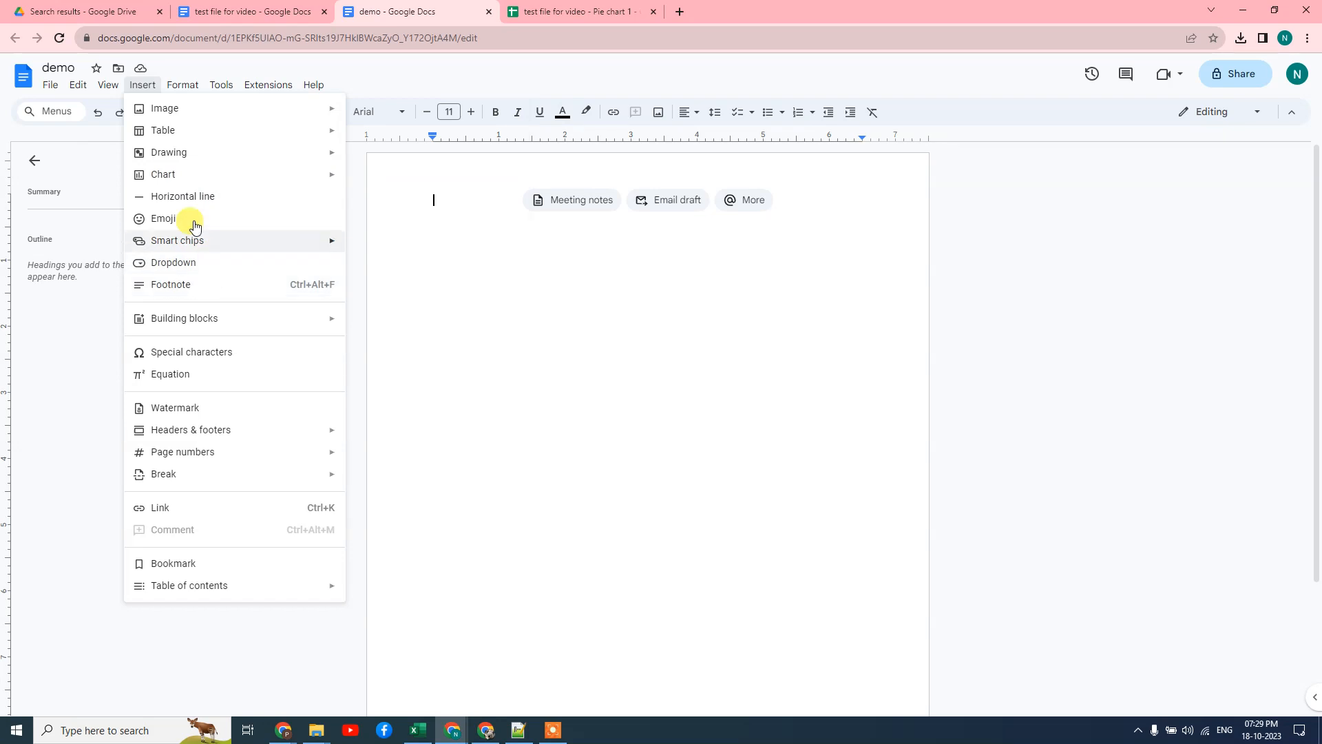
mouse_move(254, 176)
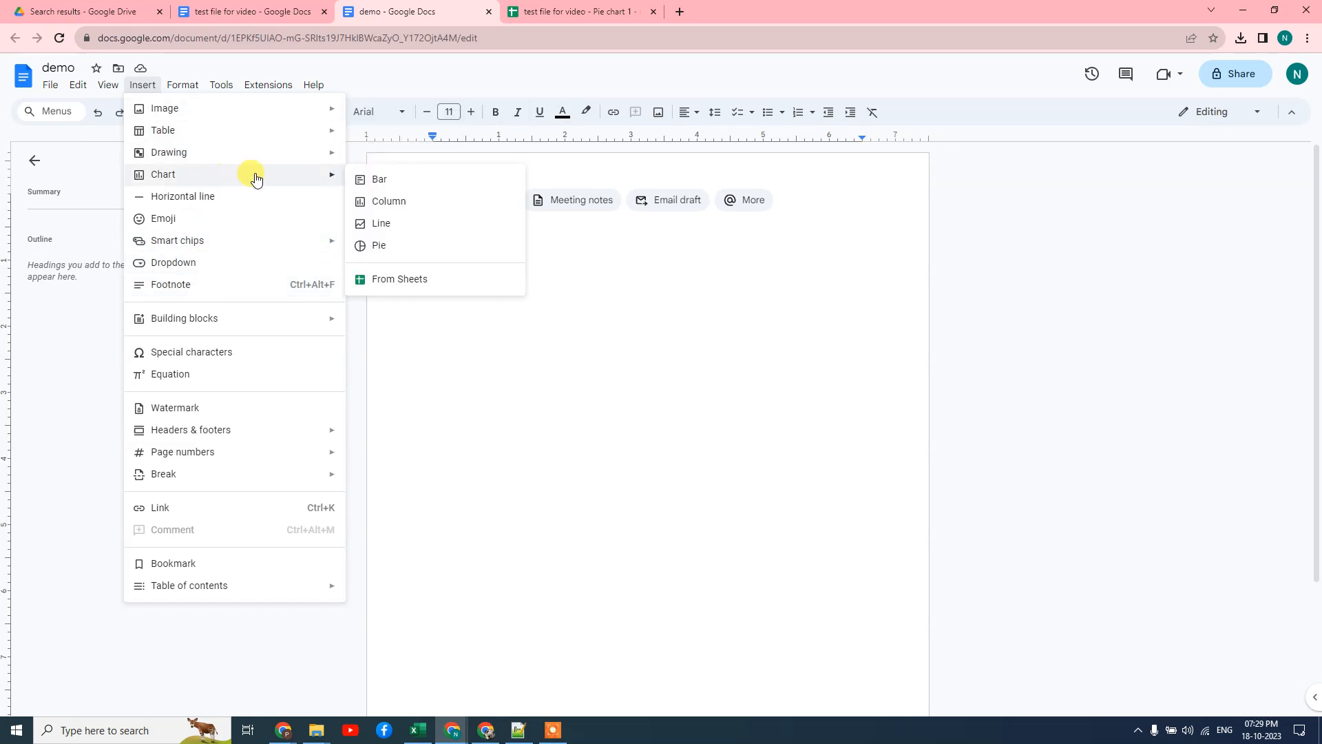
click(407, 249)
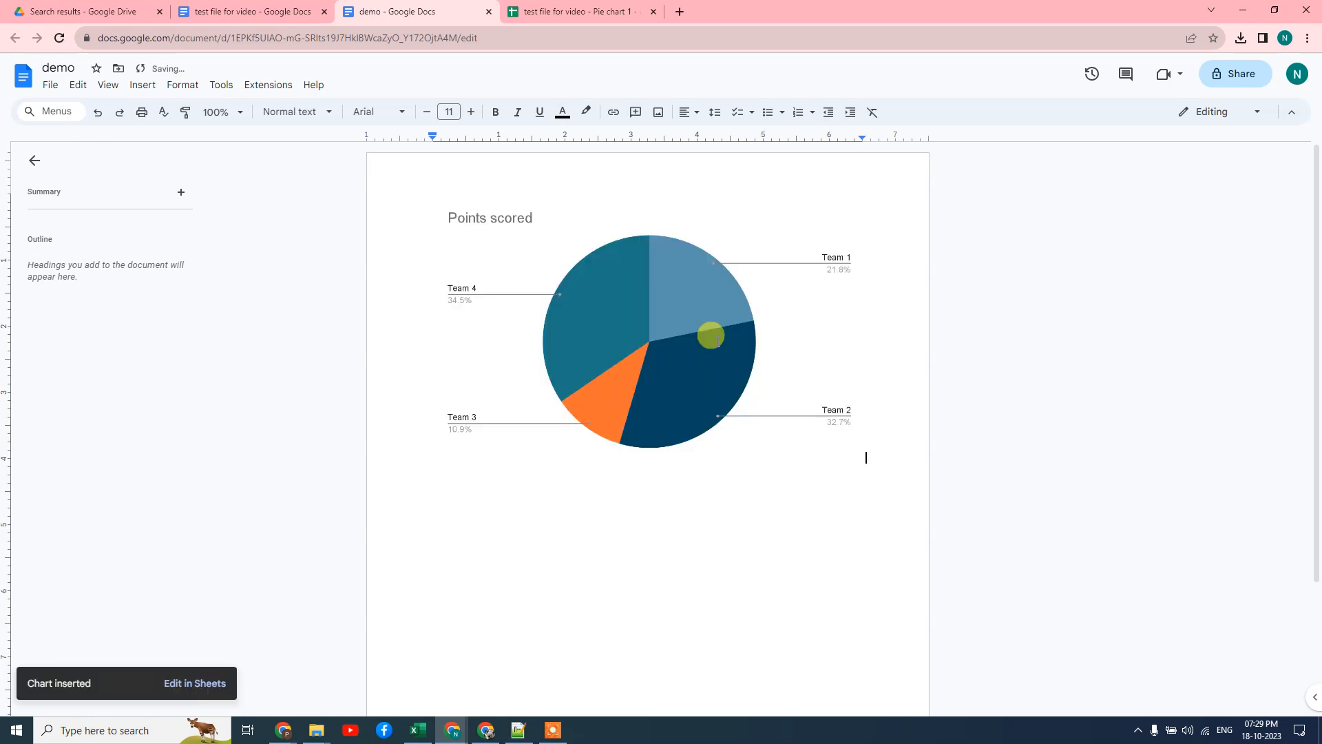
click(611, 331)
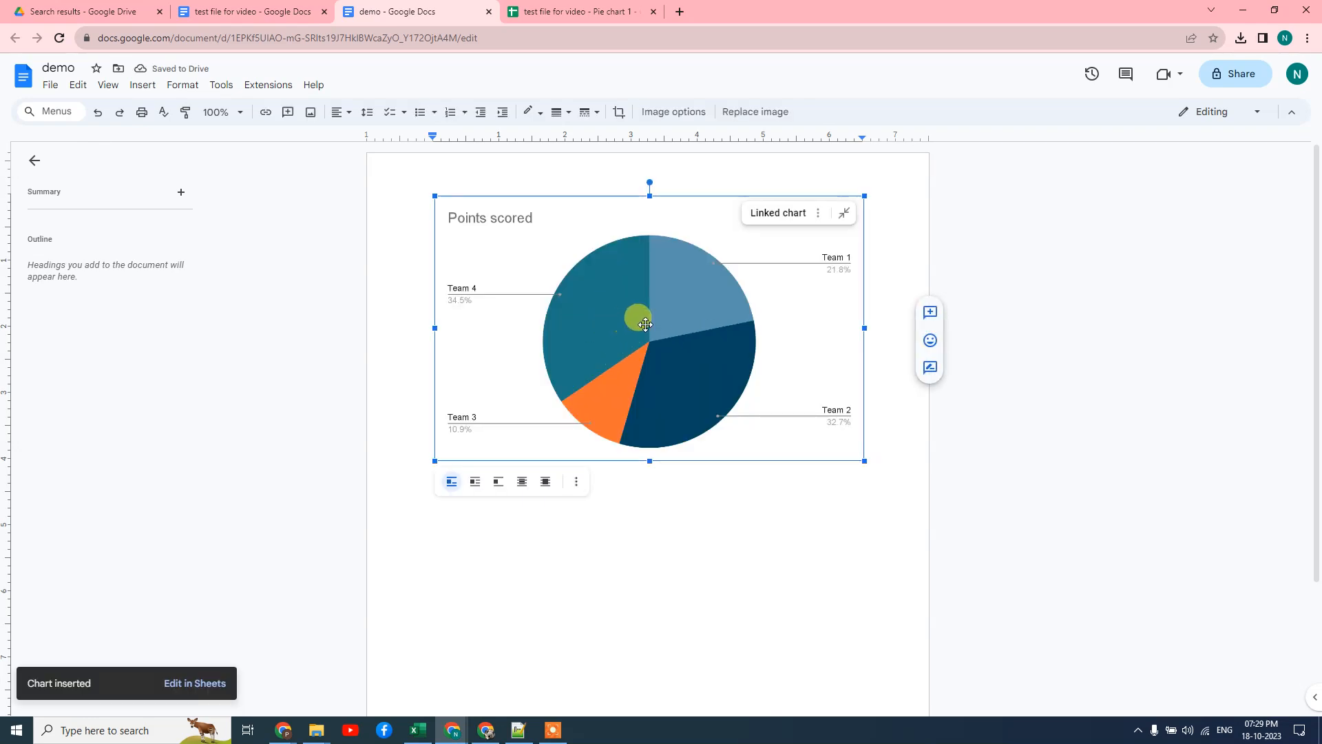
Review the chart's image and link options, then crop and shift the chart image
click(577, 482)
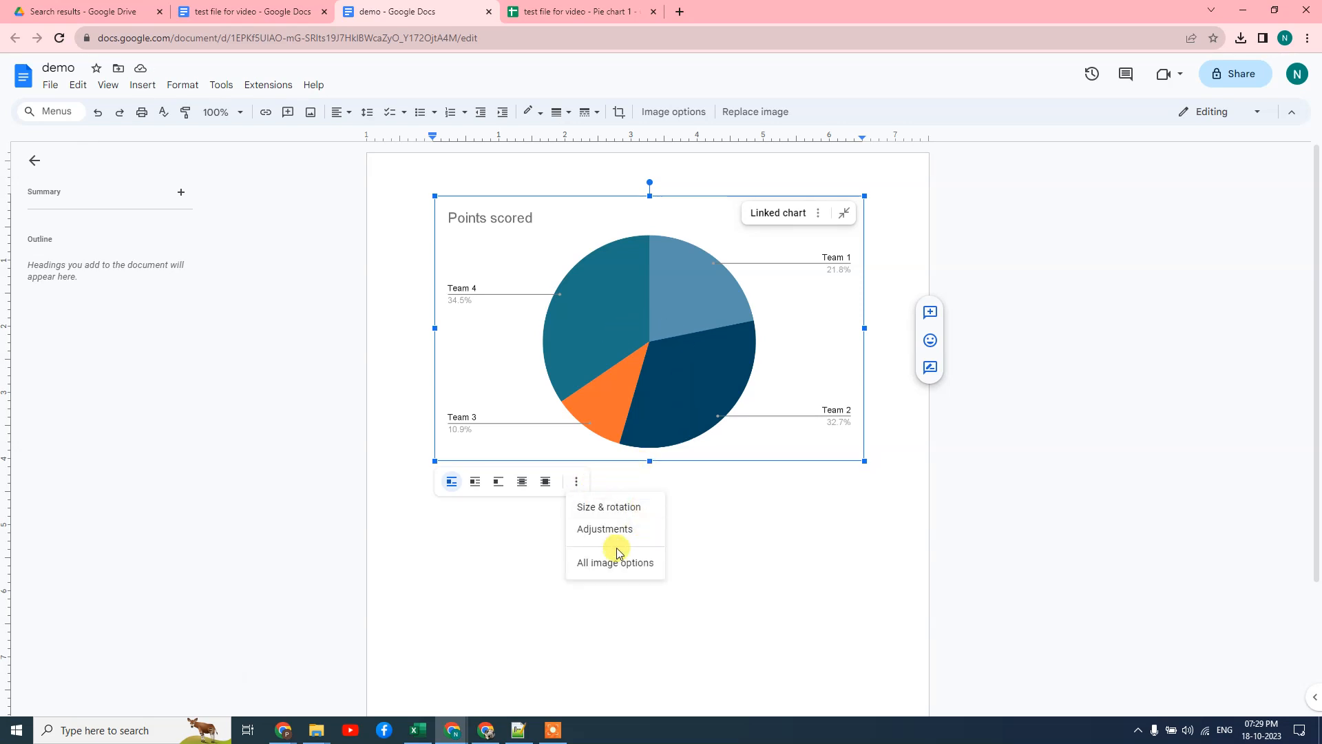
click(845, 214)
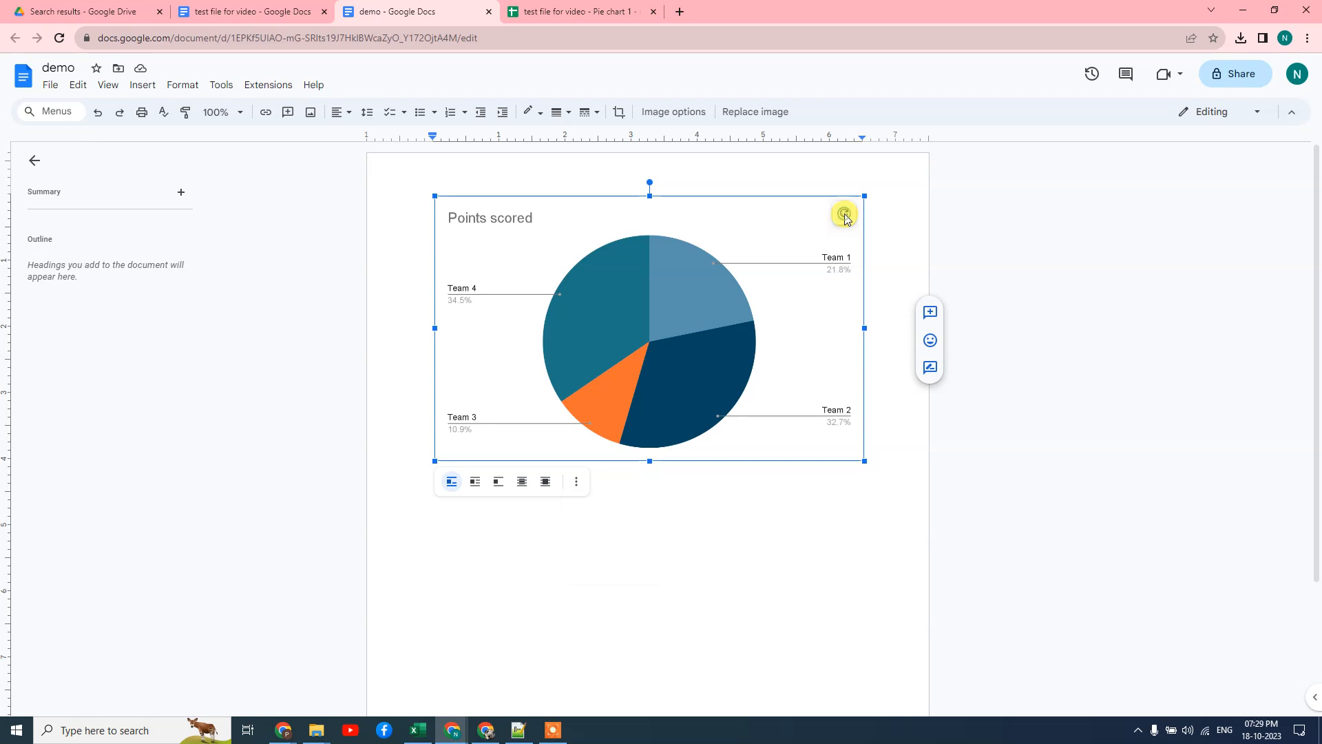
click(845, 215)
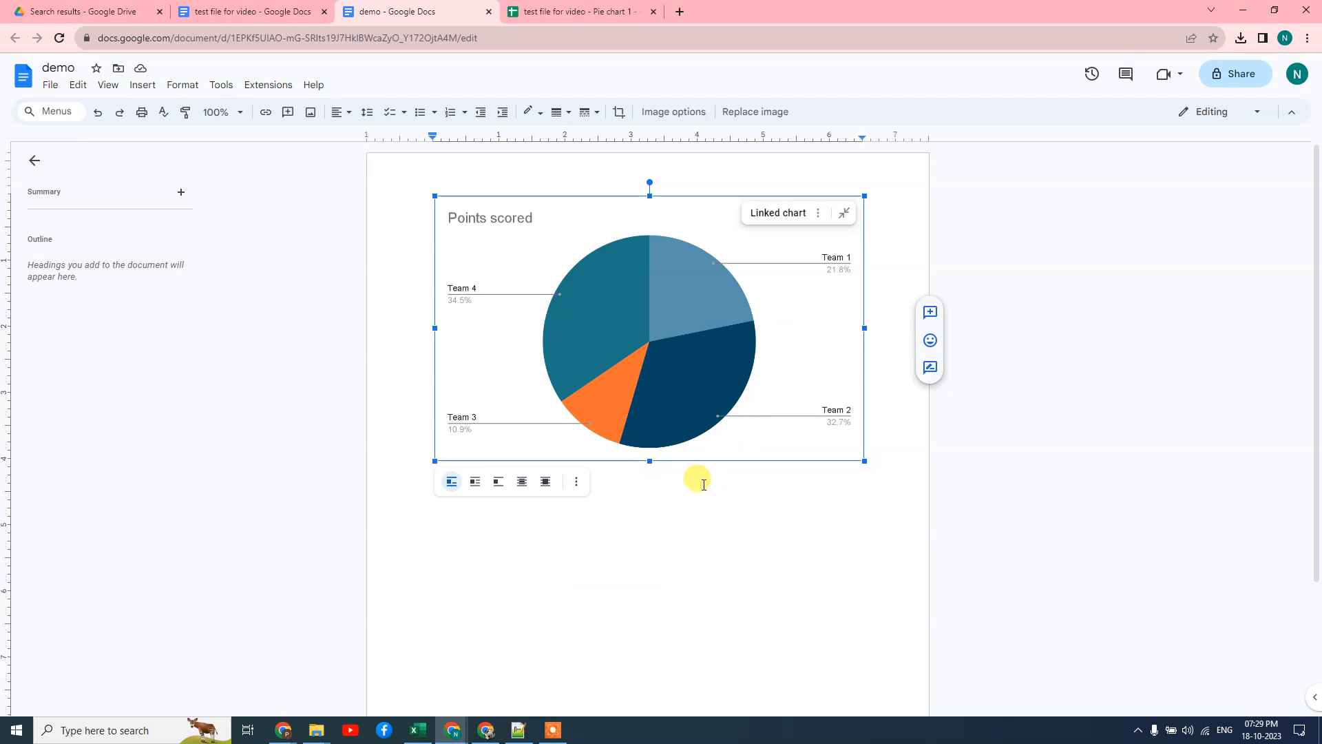
double_click(487, 408)
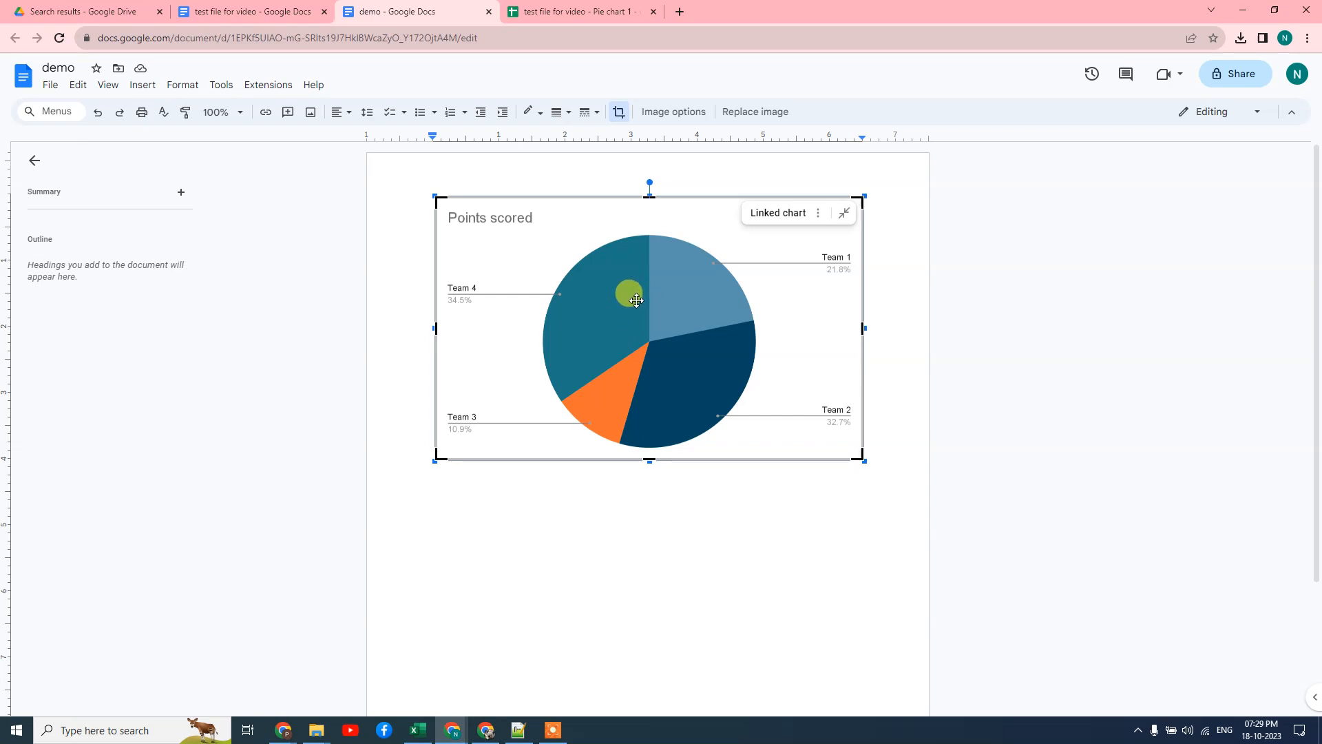
mouse_move(661, 358)
mouse_down()
mouse_move(567, 357)
mouse_move(704, 362)
mouse_move(636, 559)
mouse_move(663, 298)
mouse_move(679, 299)
mouse_move(682, 342)
mouse_up()
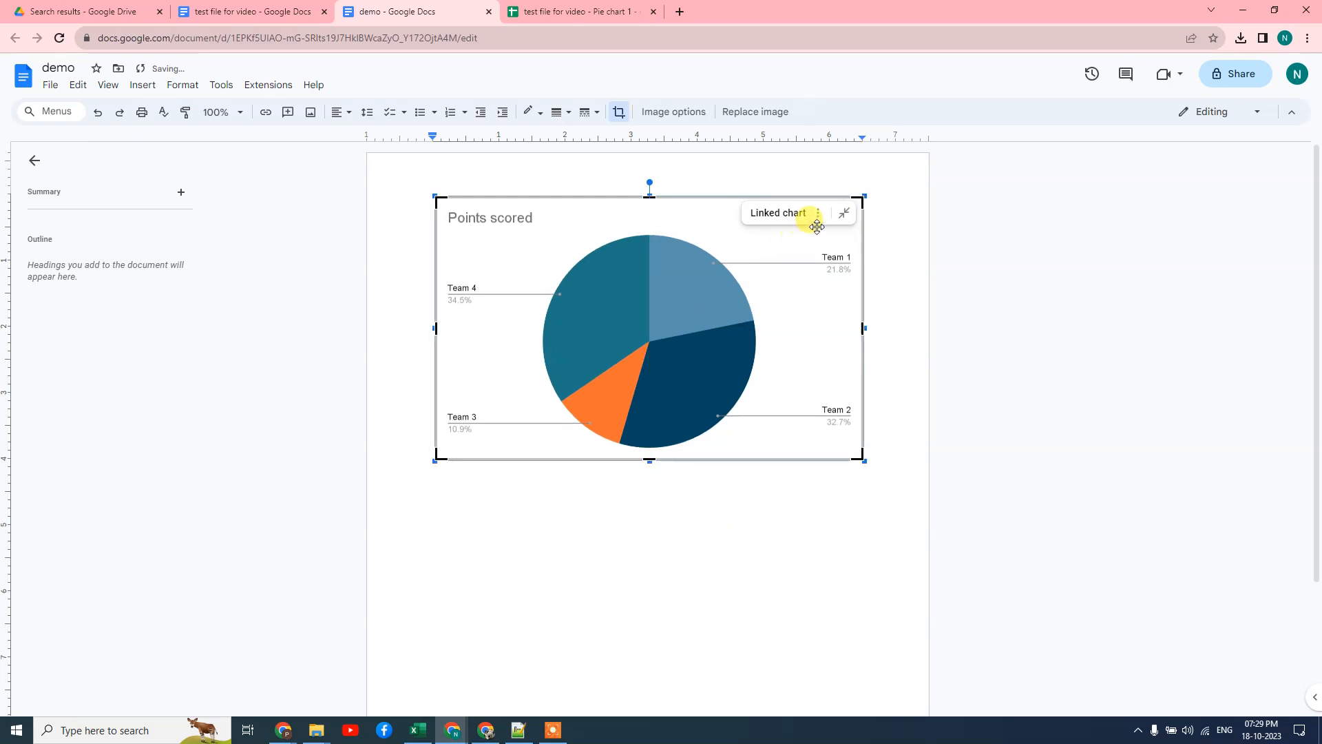
Open the linked chart's source spreadsheet 'demo - Pie chart 1' in Google Sheets
click(819, 214)
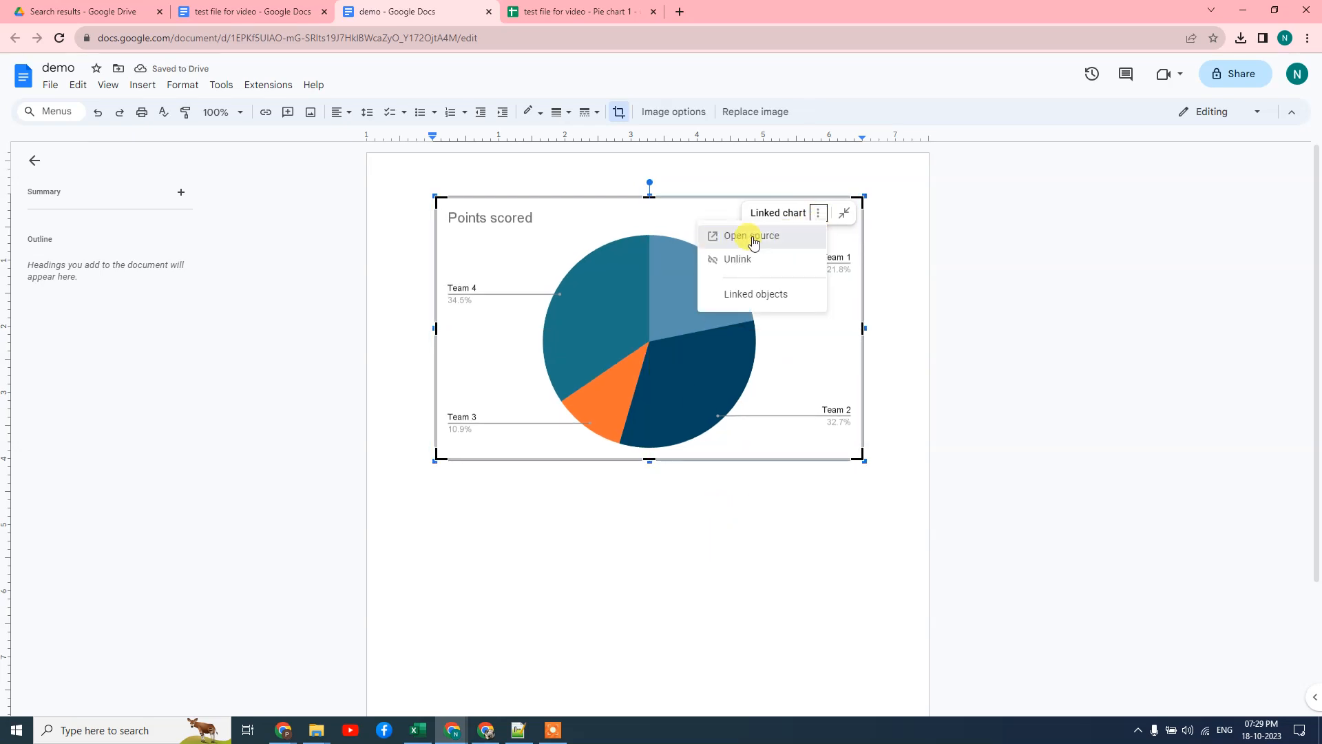
click(753, 238)
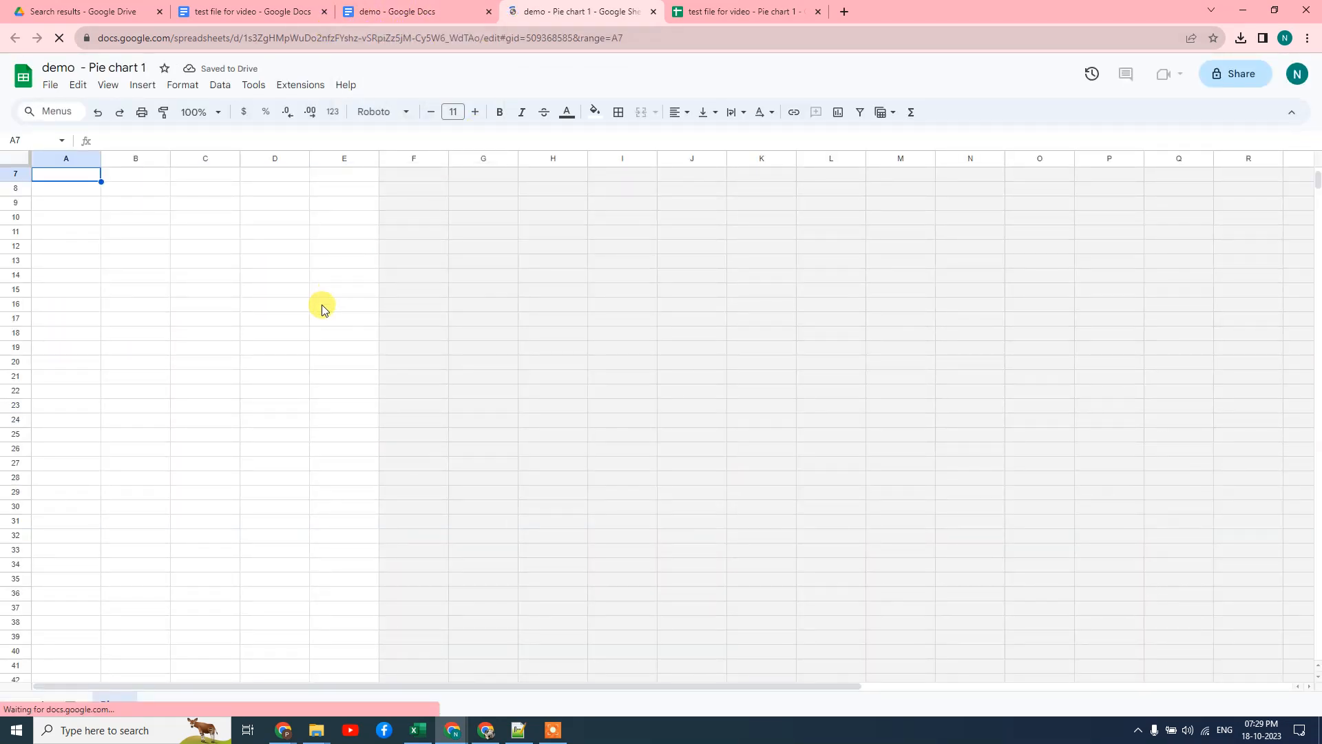
click(524, 232)
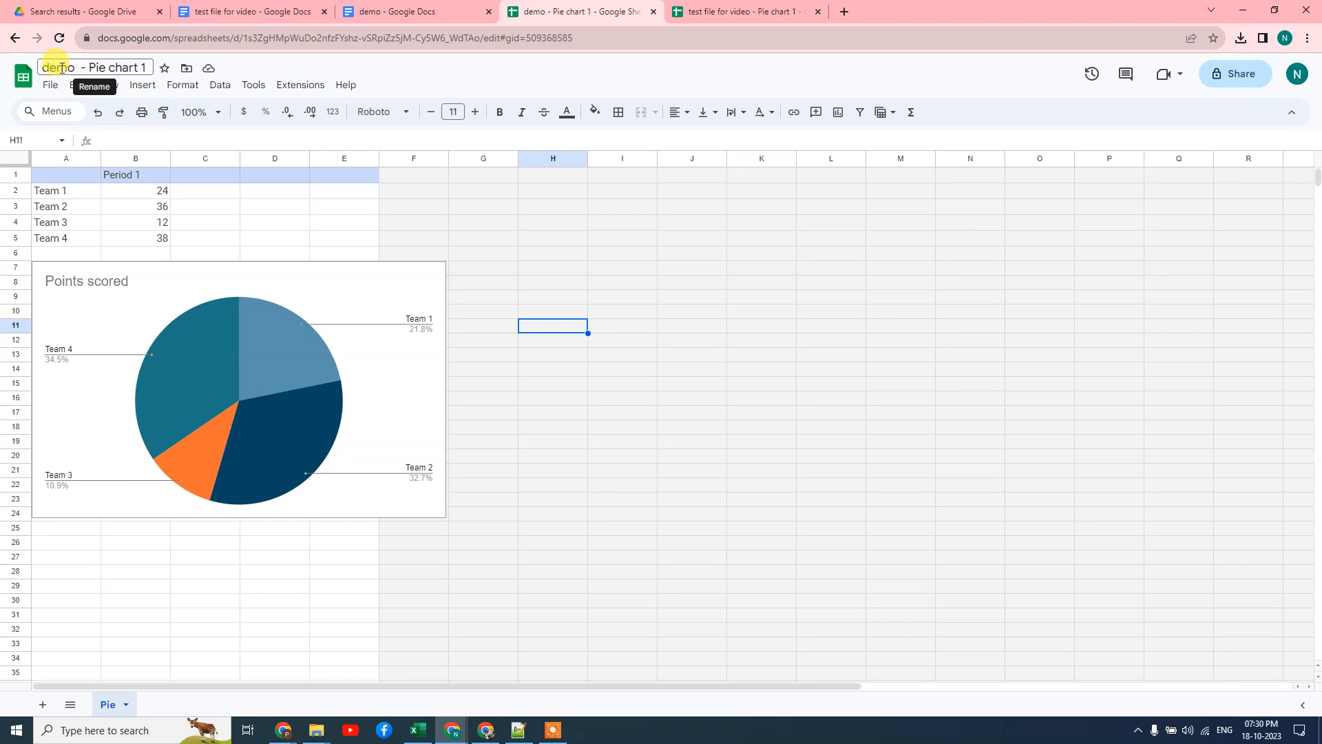
click(364, 13)
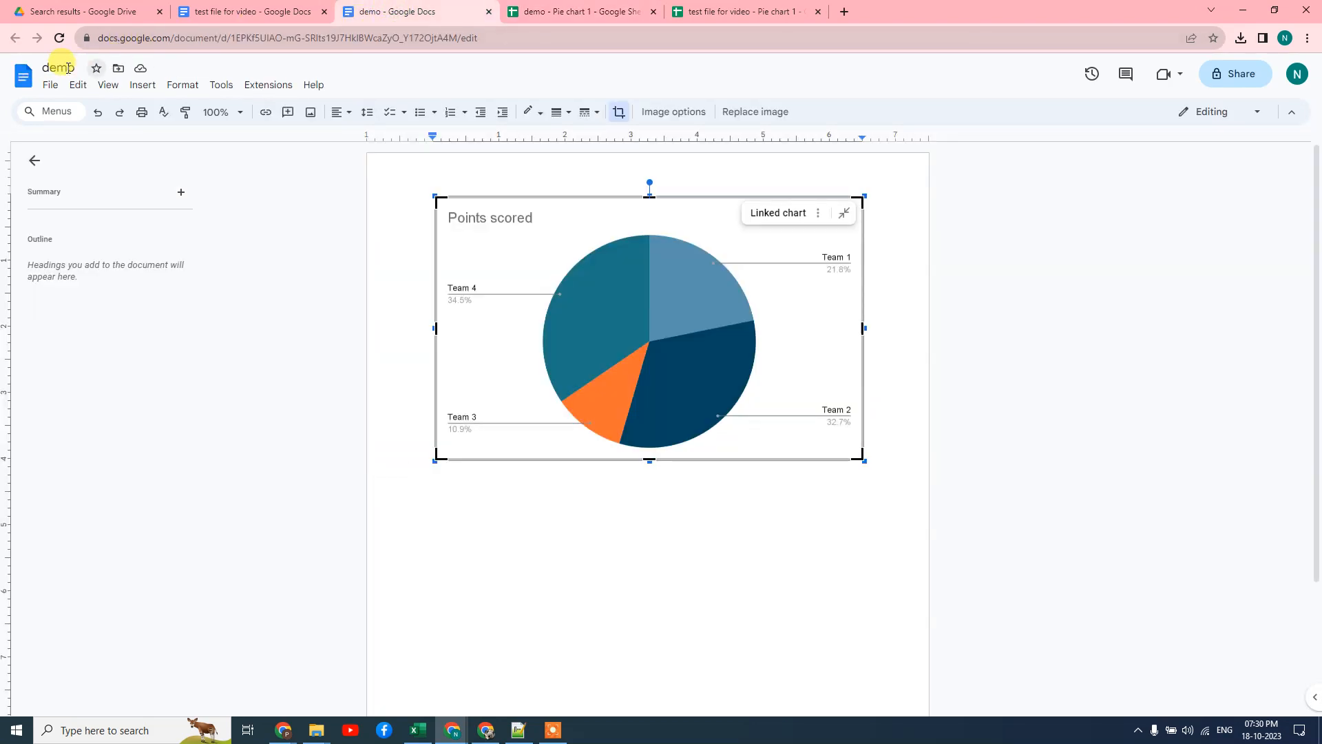
click(518, 11)
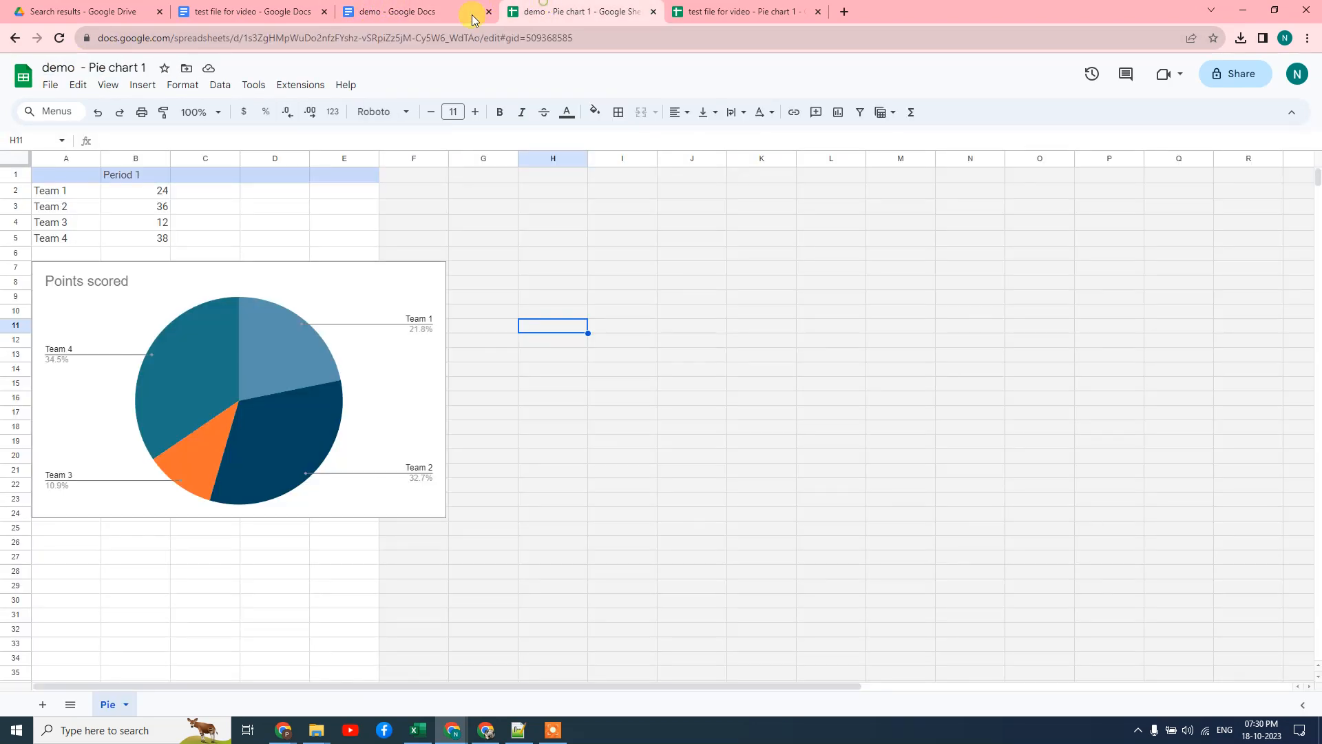
Inspect the 'Pie chart 1' part of the spreadsheet name, compare with the document, and select A2
click(86, 68)
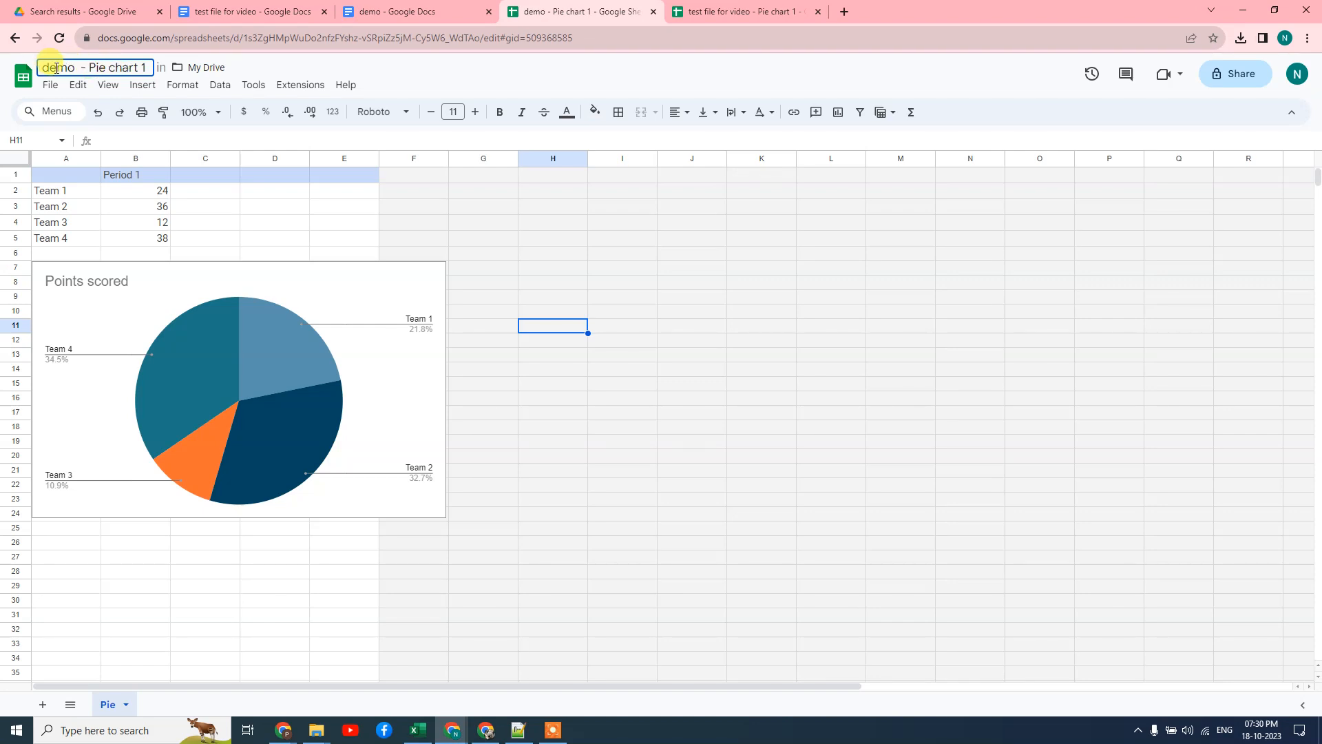
drag(90, 67, 148, 67)
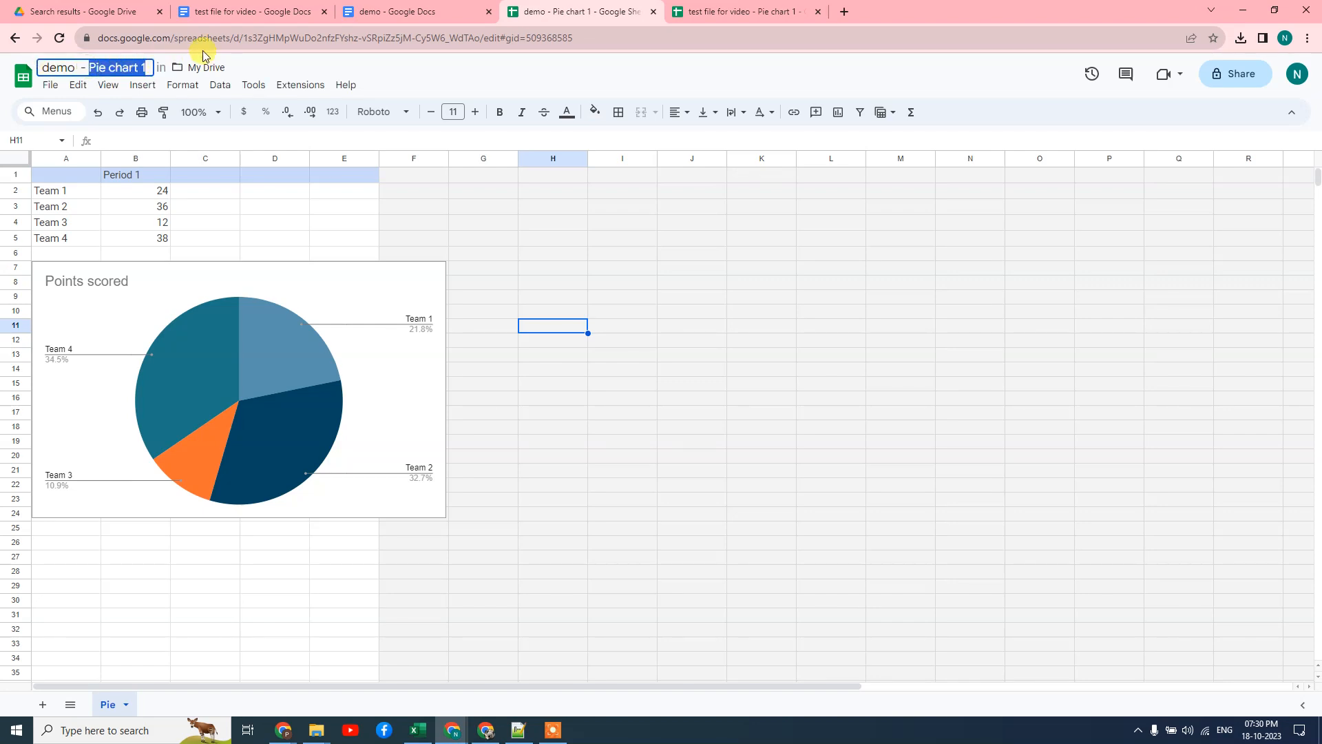
click(399, 12)
click(558, 11)
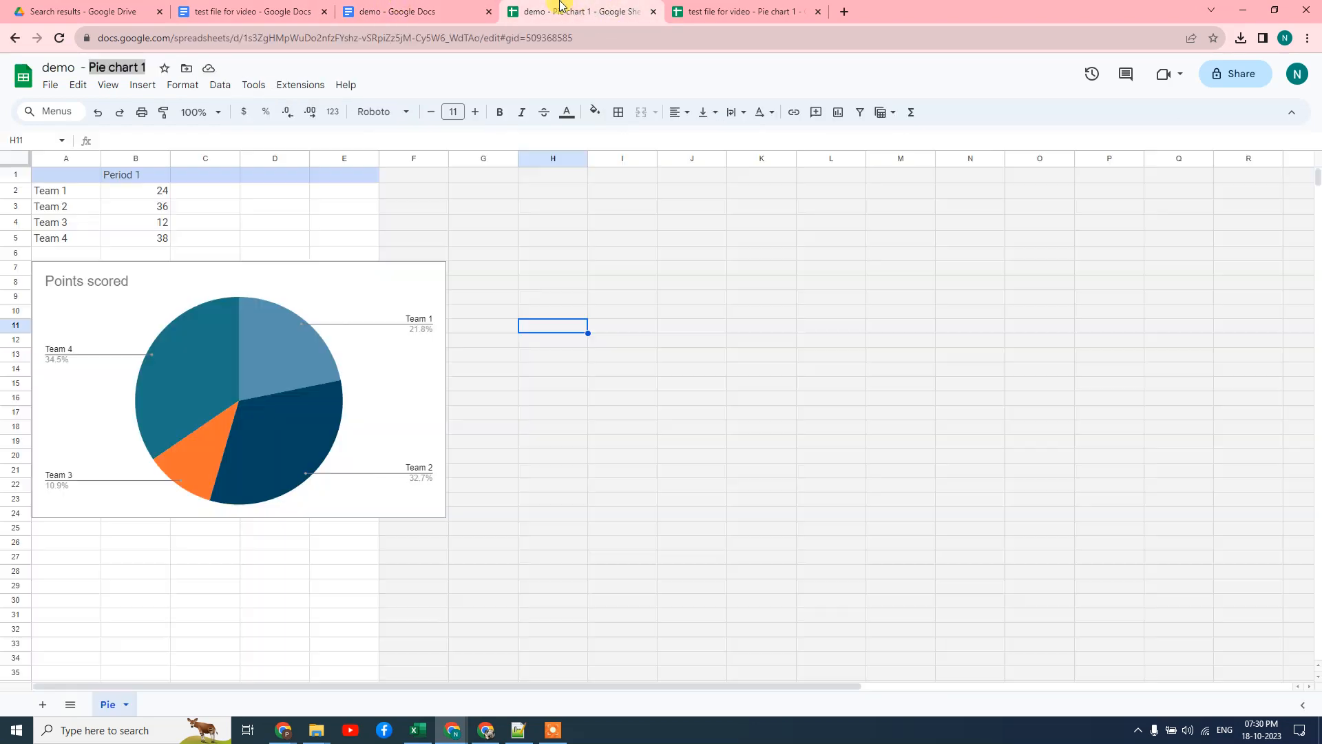
click(473, 10)
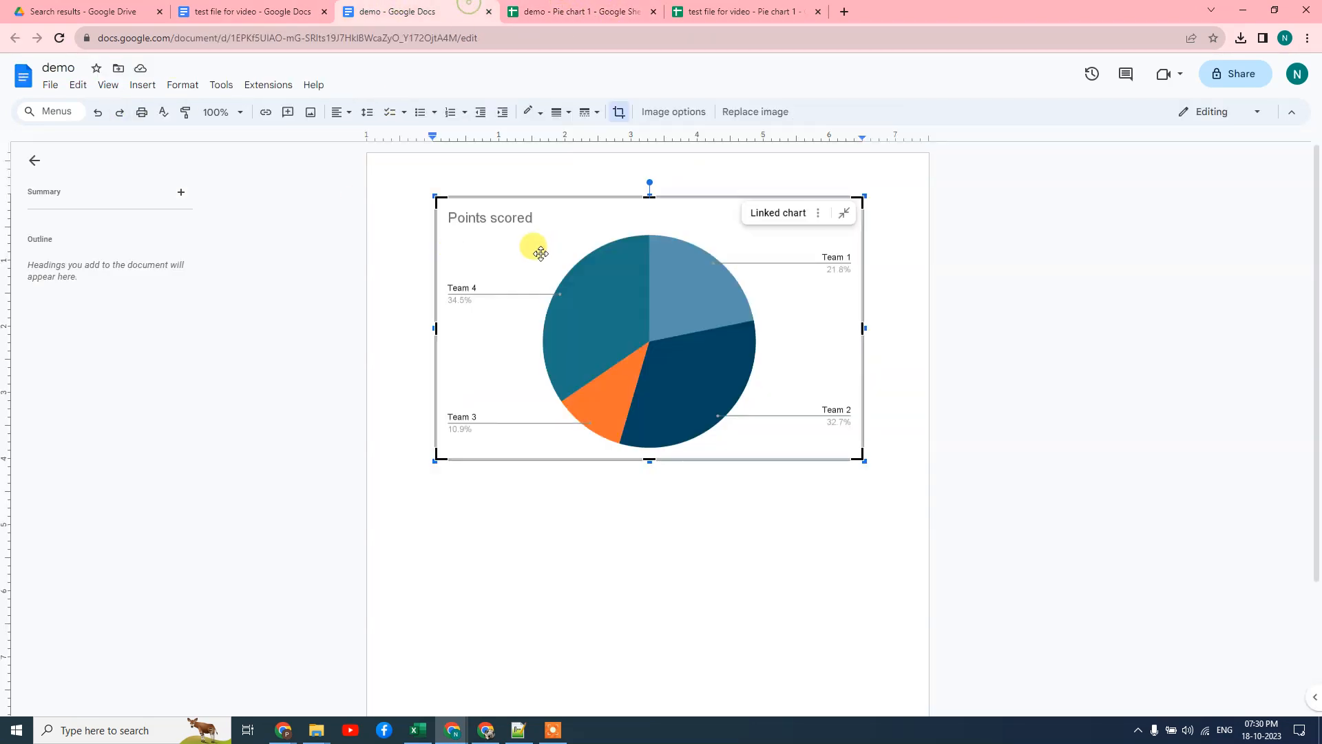
click(551, 10)
click(777, 469)
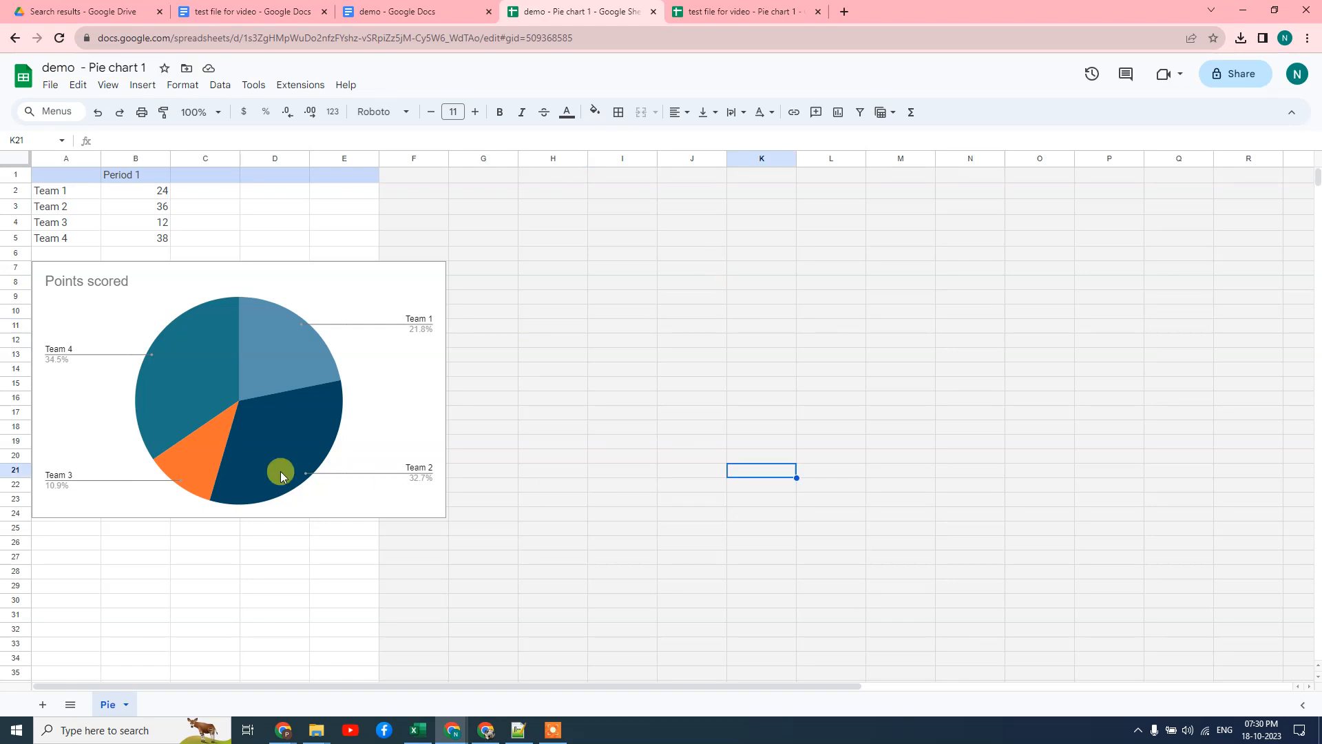
click(55, 192)
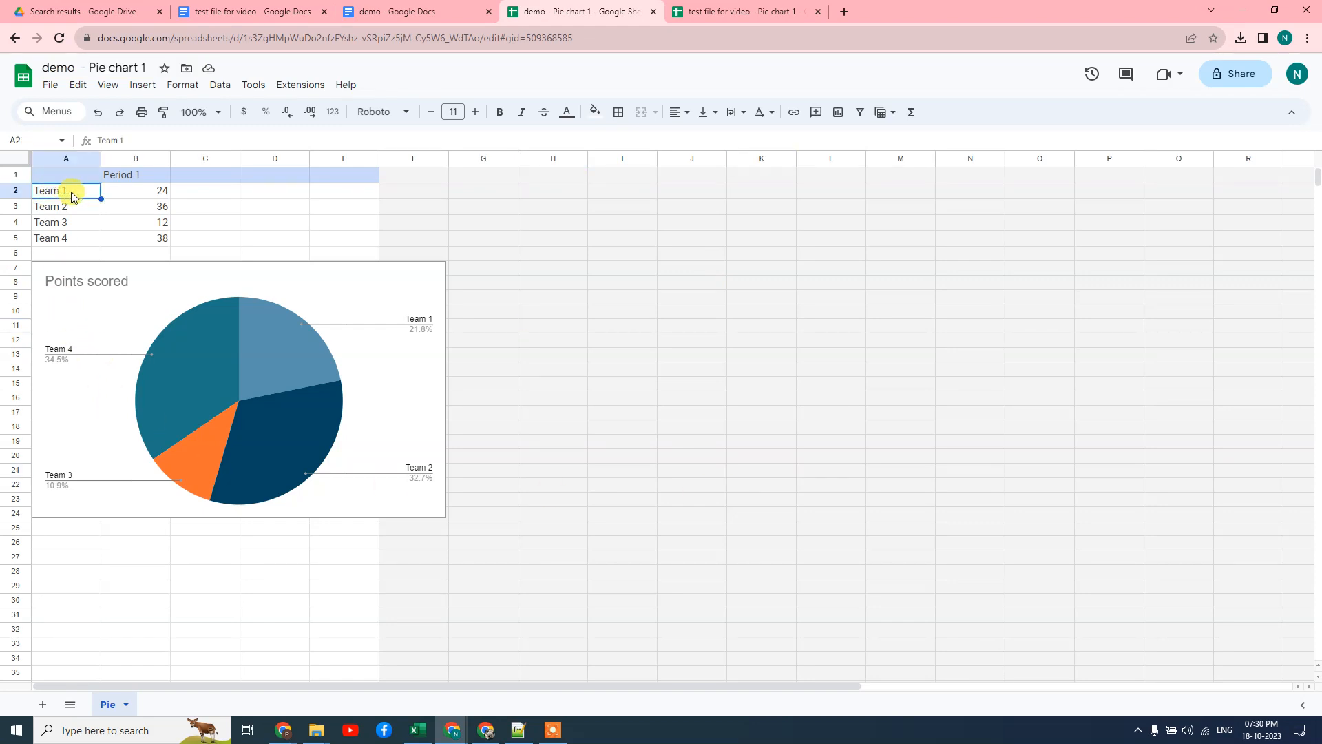
Enter makek with 232 in row 2 and asdfas labels in A3 and A4
text(makek)
key(Tab)
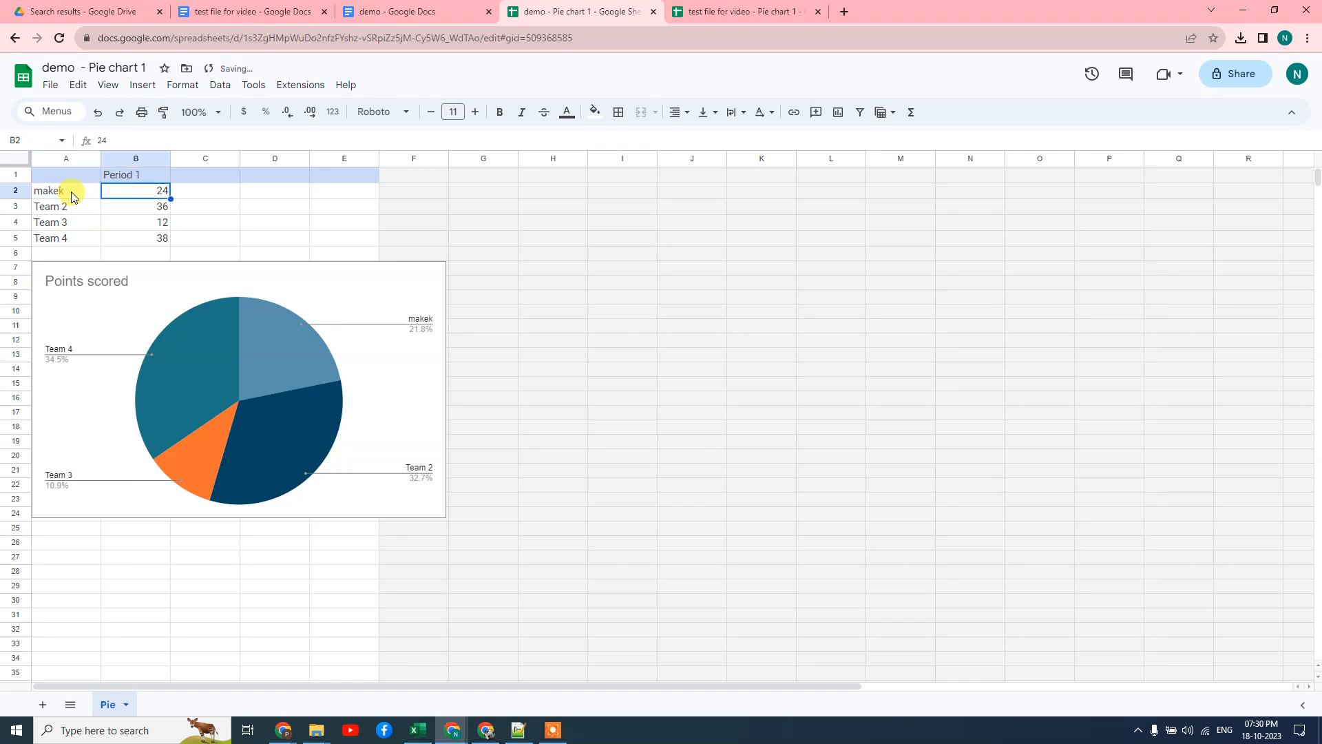
text(232)
key(Return)
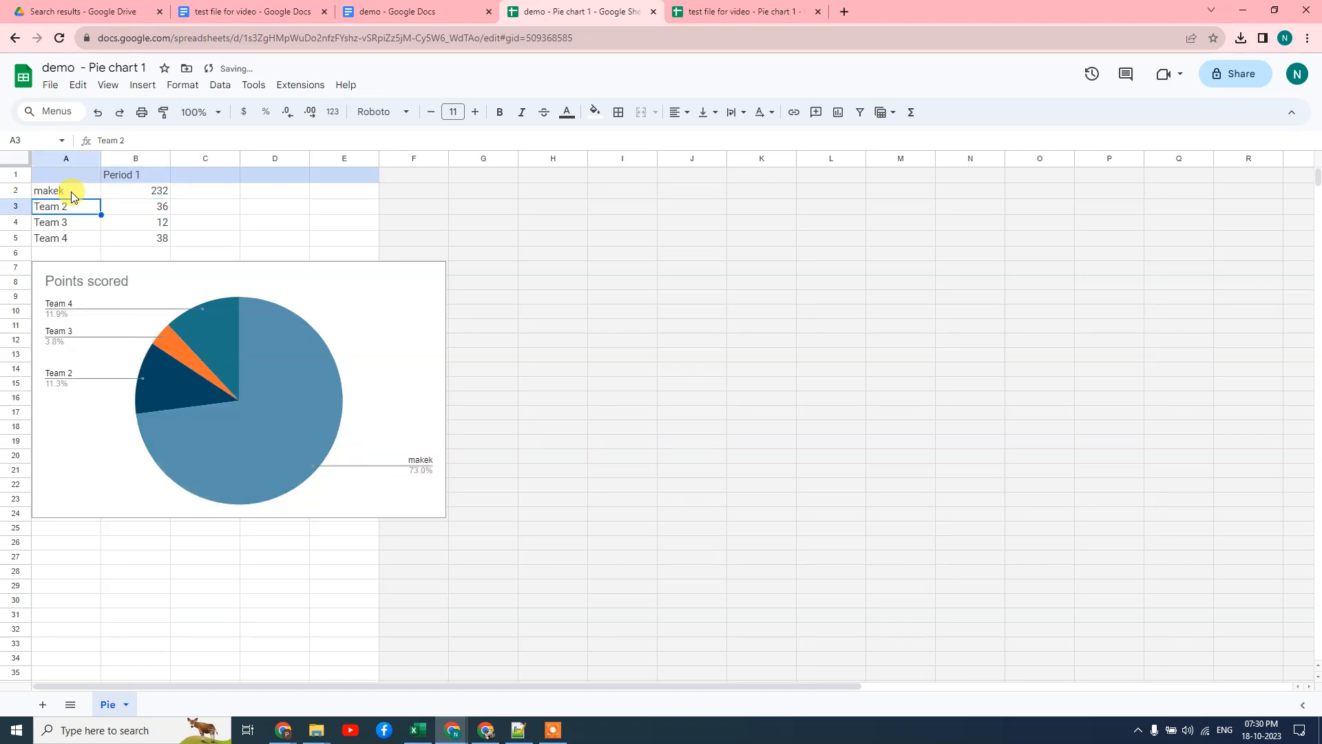
text(asdfas)
key(Return)
text(asdfas)
key(Return)
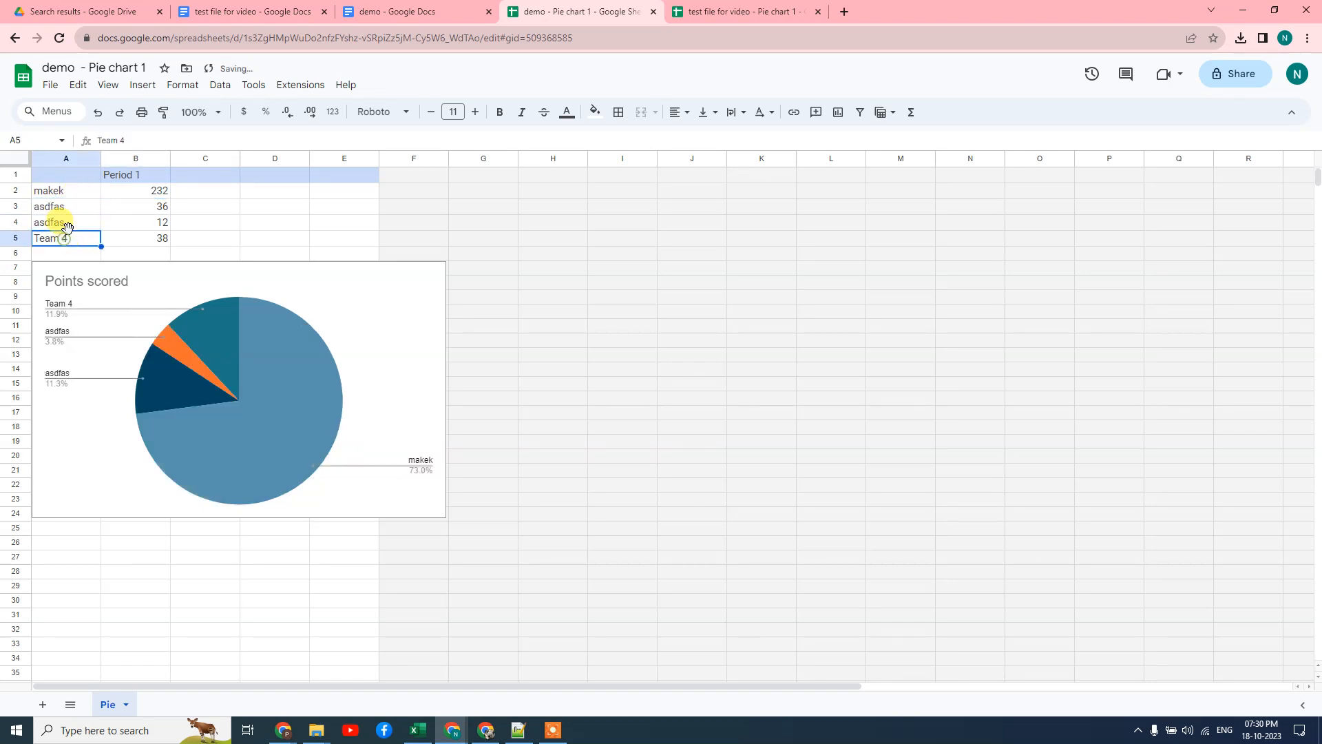
Relabel A4 as asdkje and set its B4 value to 65
click(67, 222)
text(asdkje)
key(Tab)
key(BackSpace)
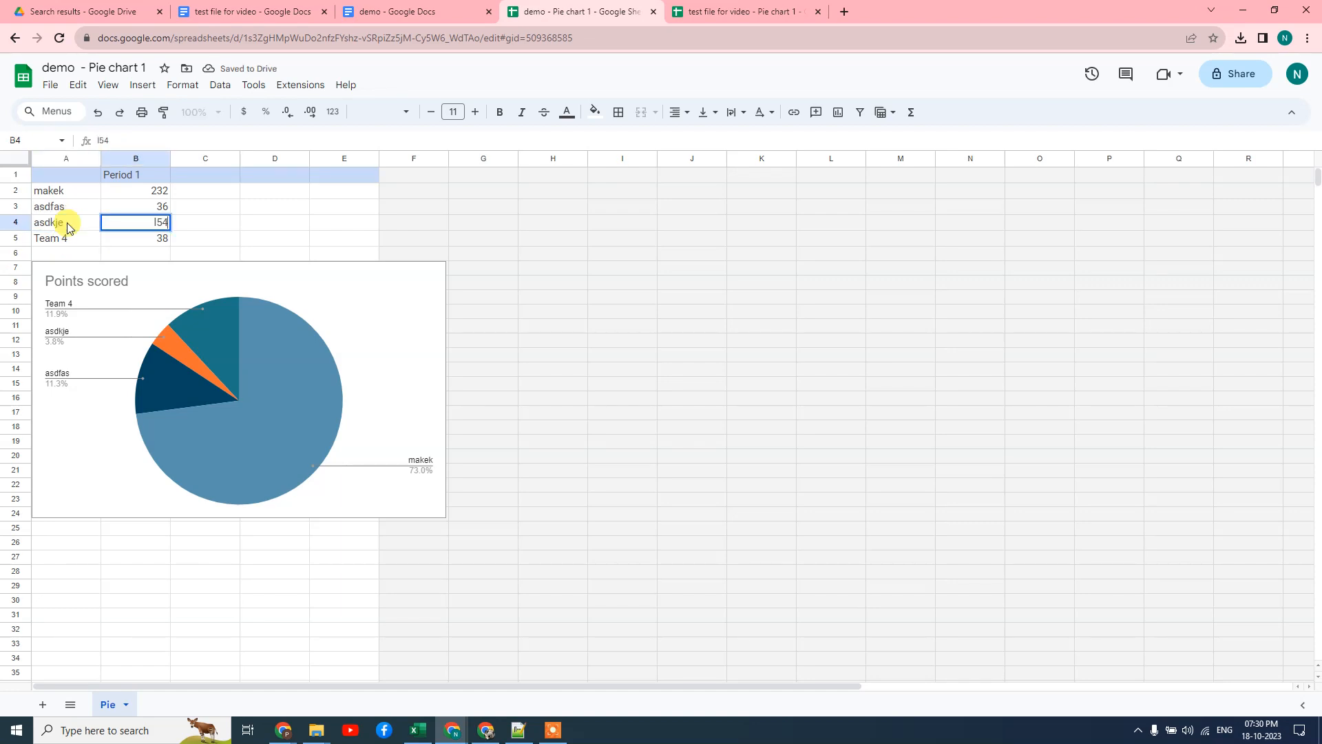
key(Tab)
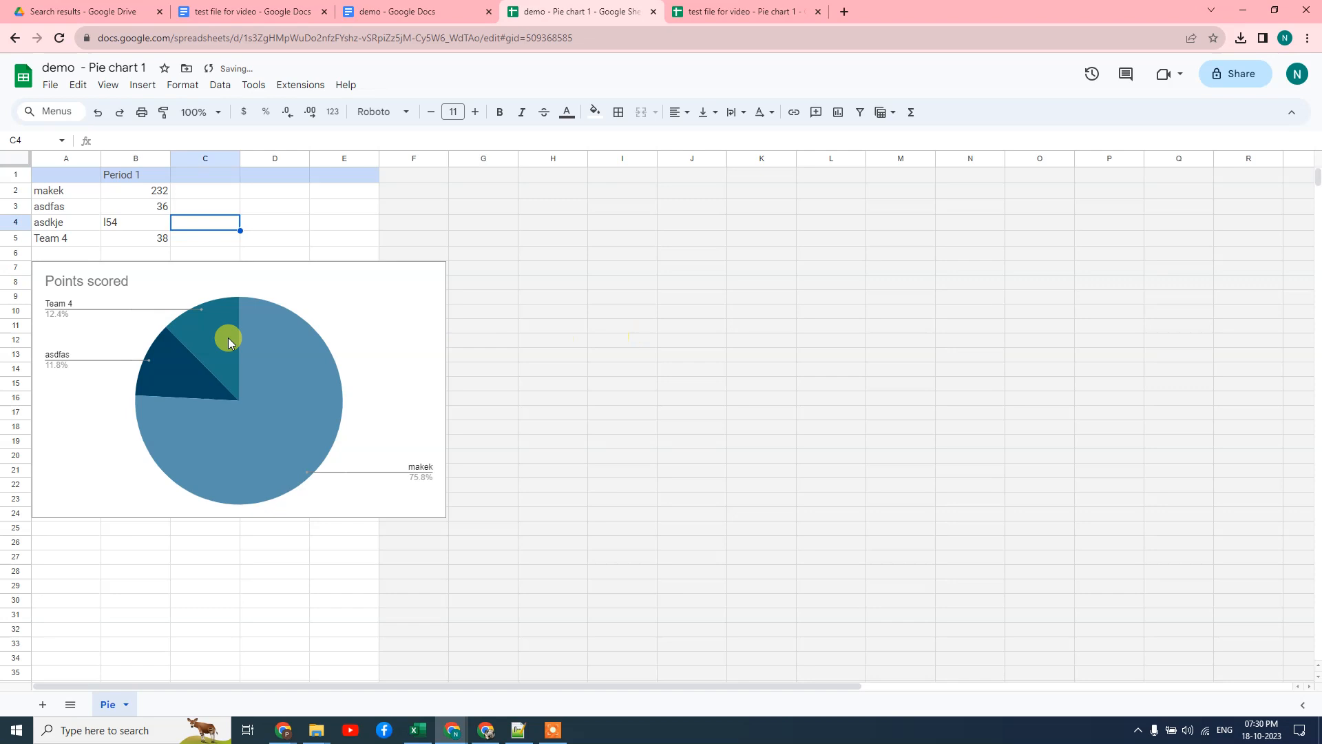
click(58, 238)
click(140, 230)
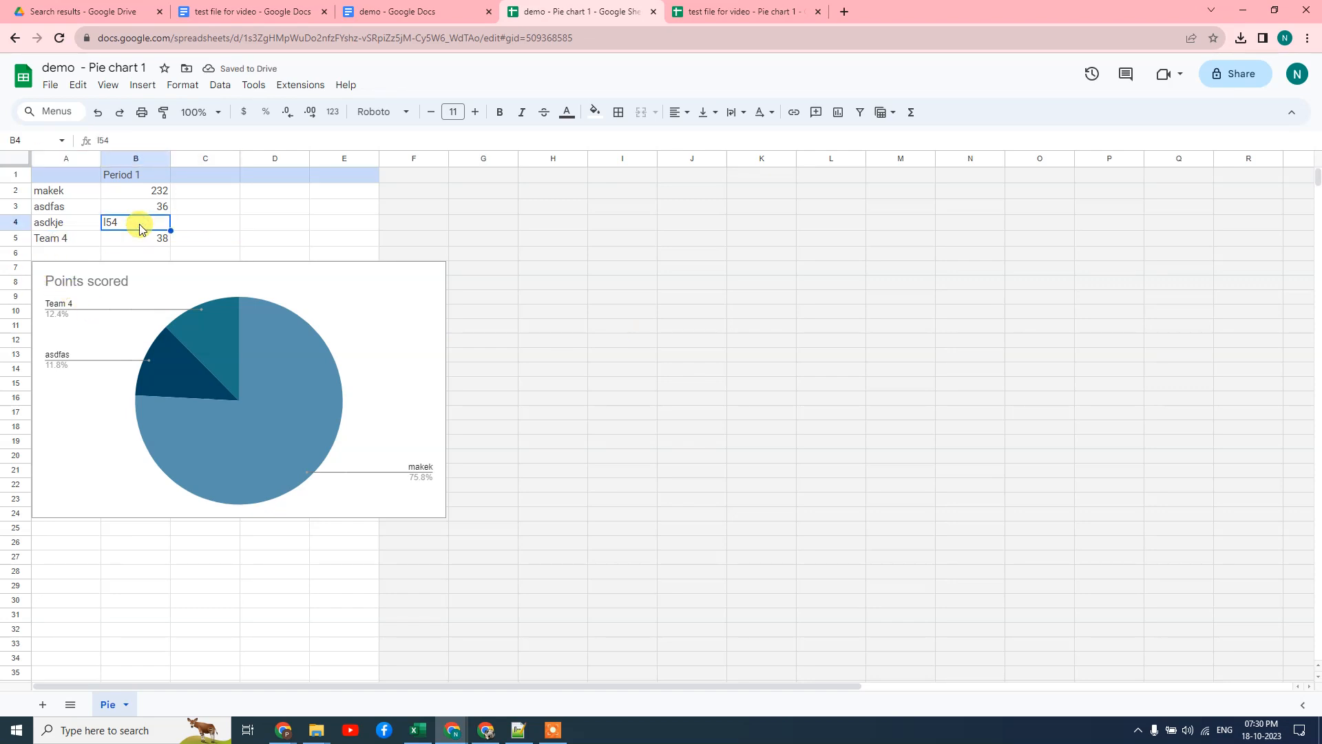
text(65)
click(63, 241)
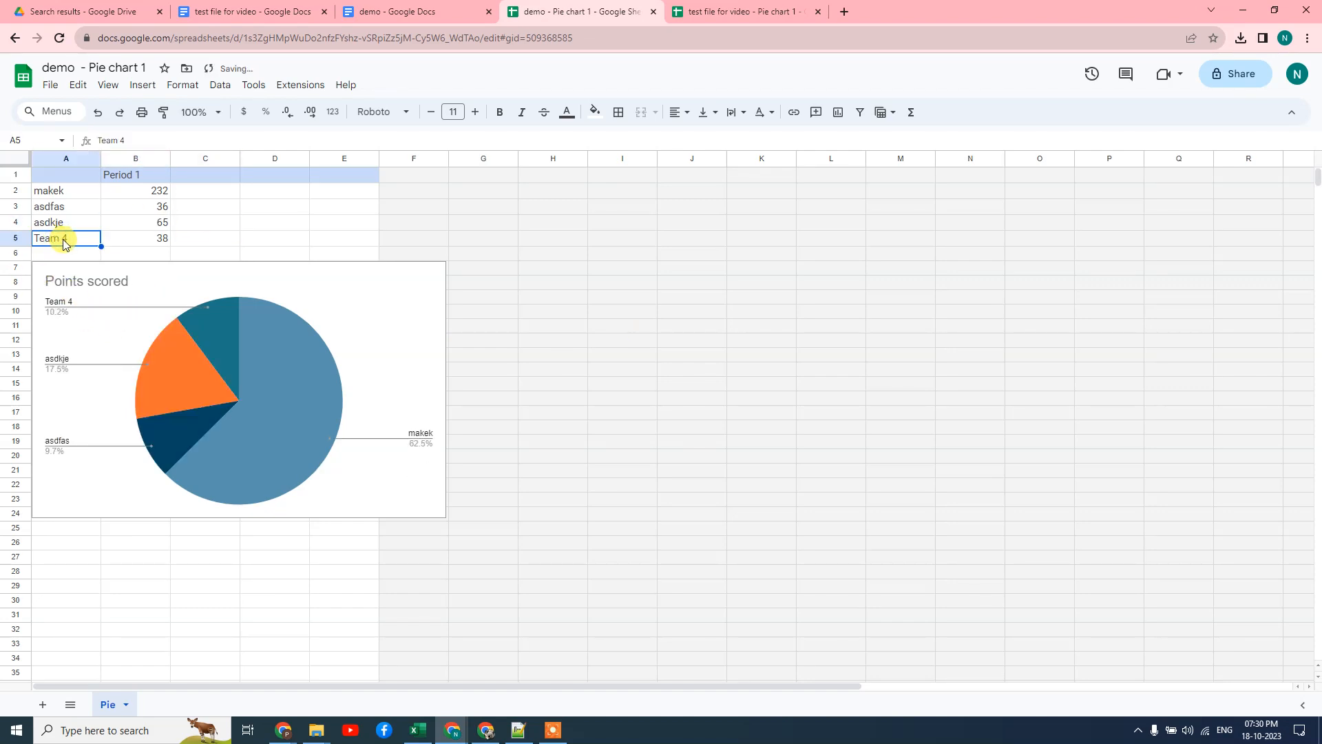
Enter bhale with 565 points in row 5, then go back to the demo document
text(bhale)
key(Return)
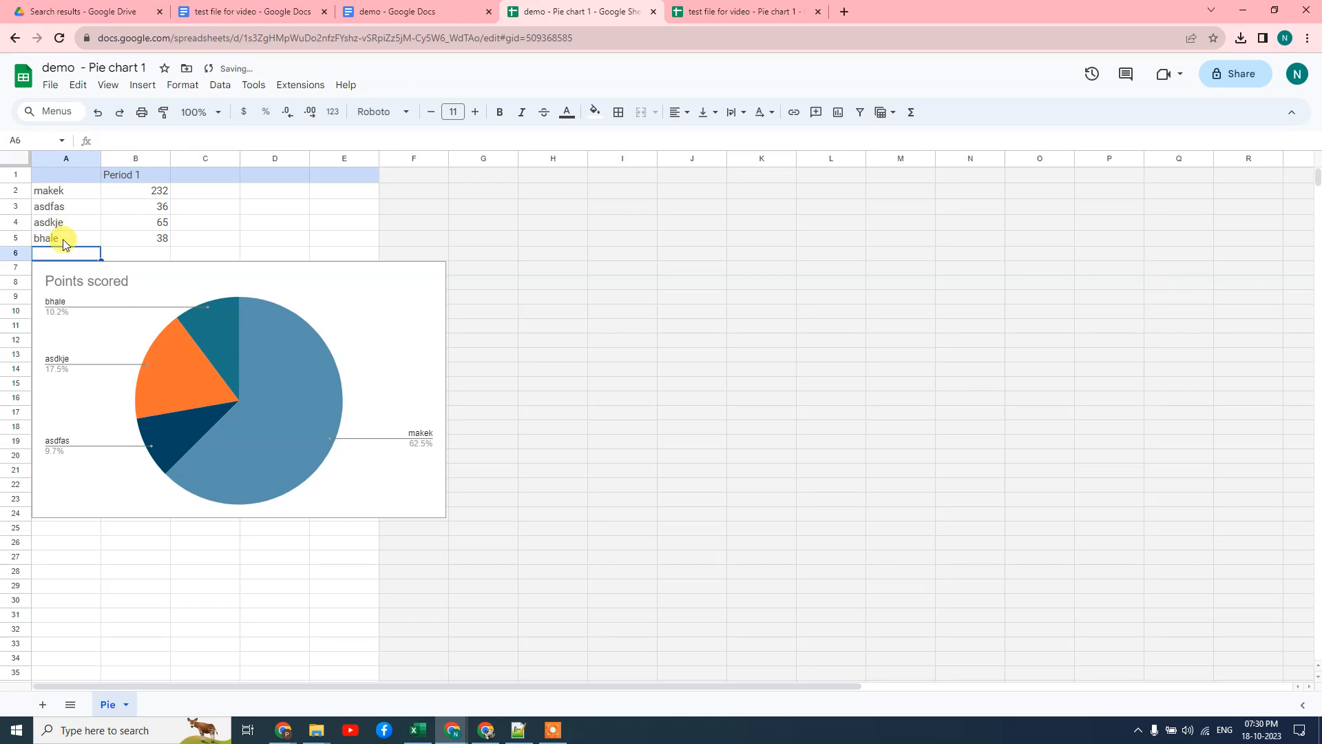
click(118, 239)
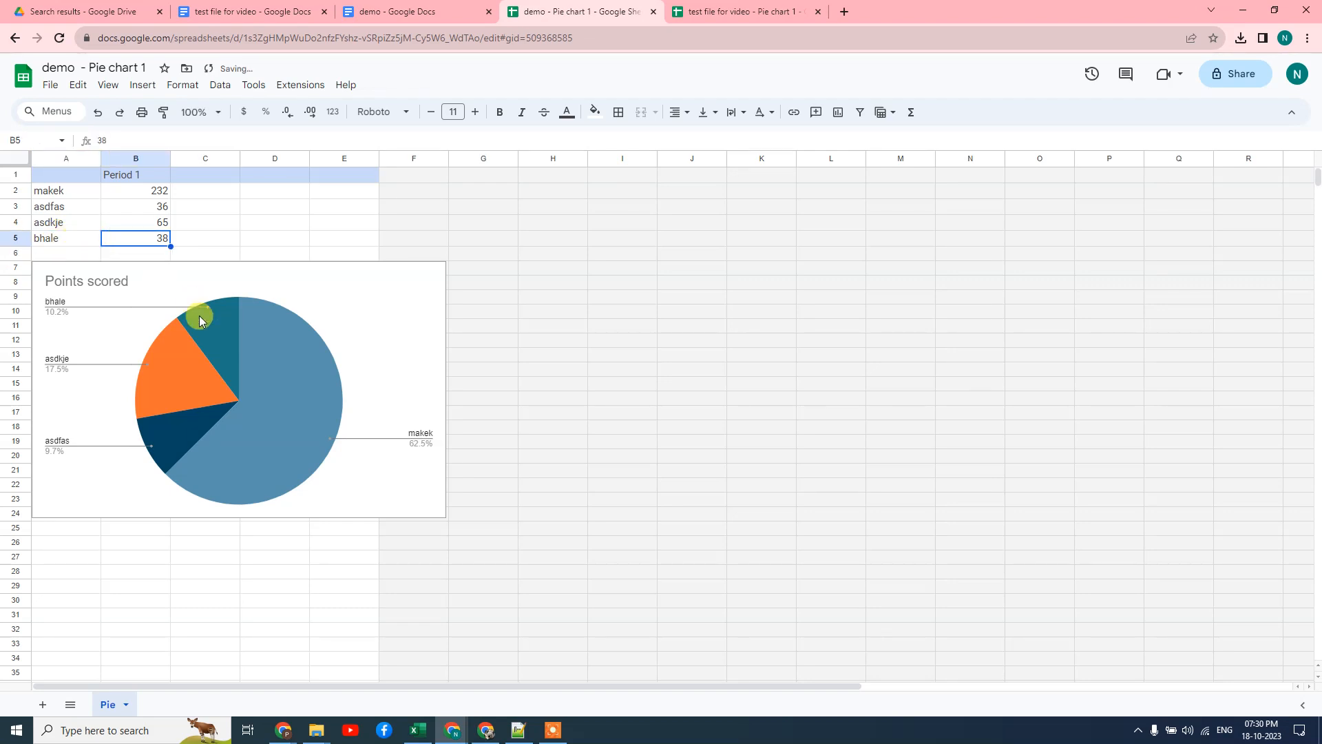
text(565)
click(681, 303)
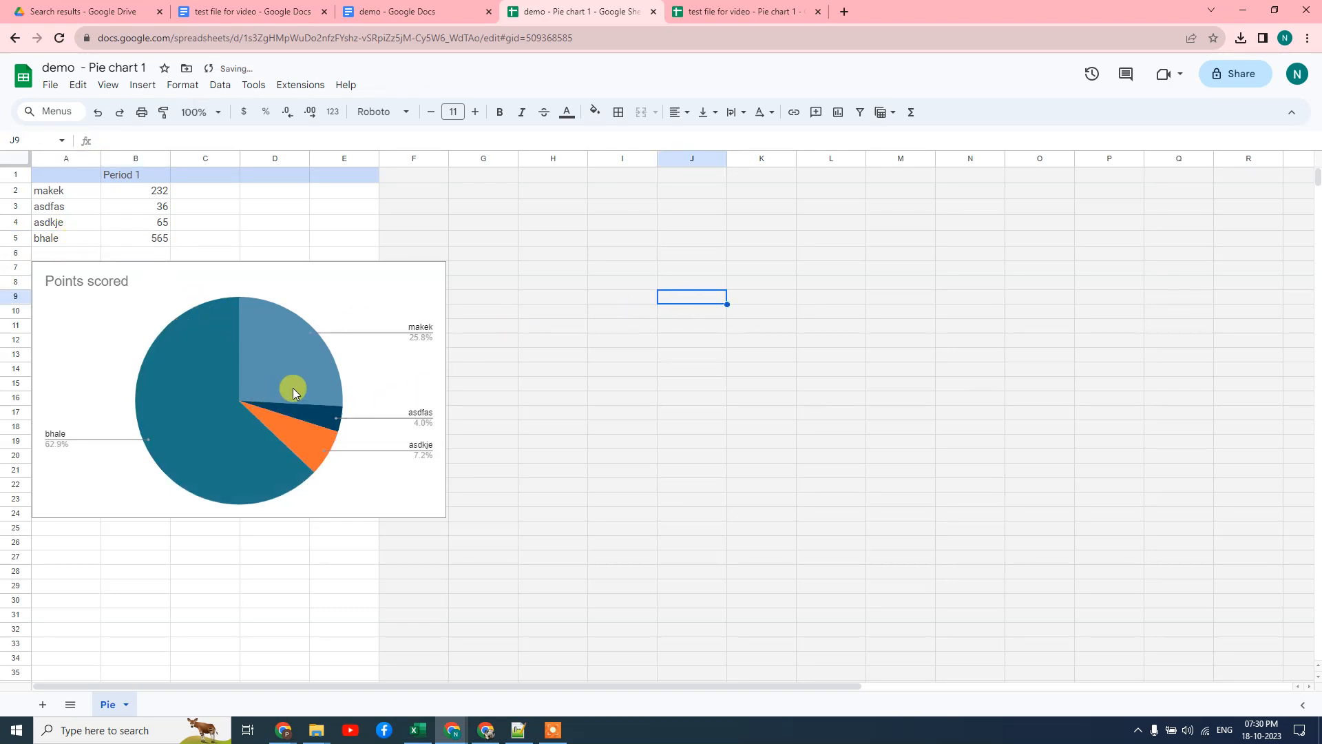
click(85, 263)
click(421, 11)
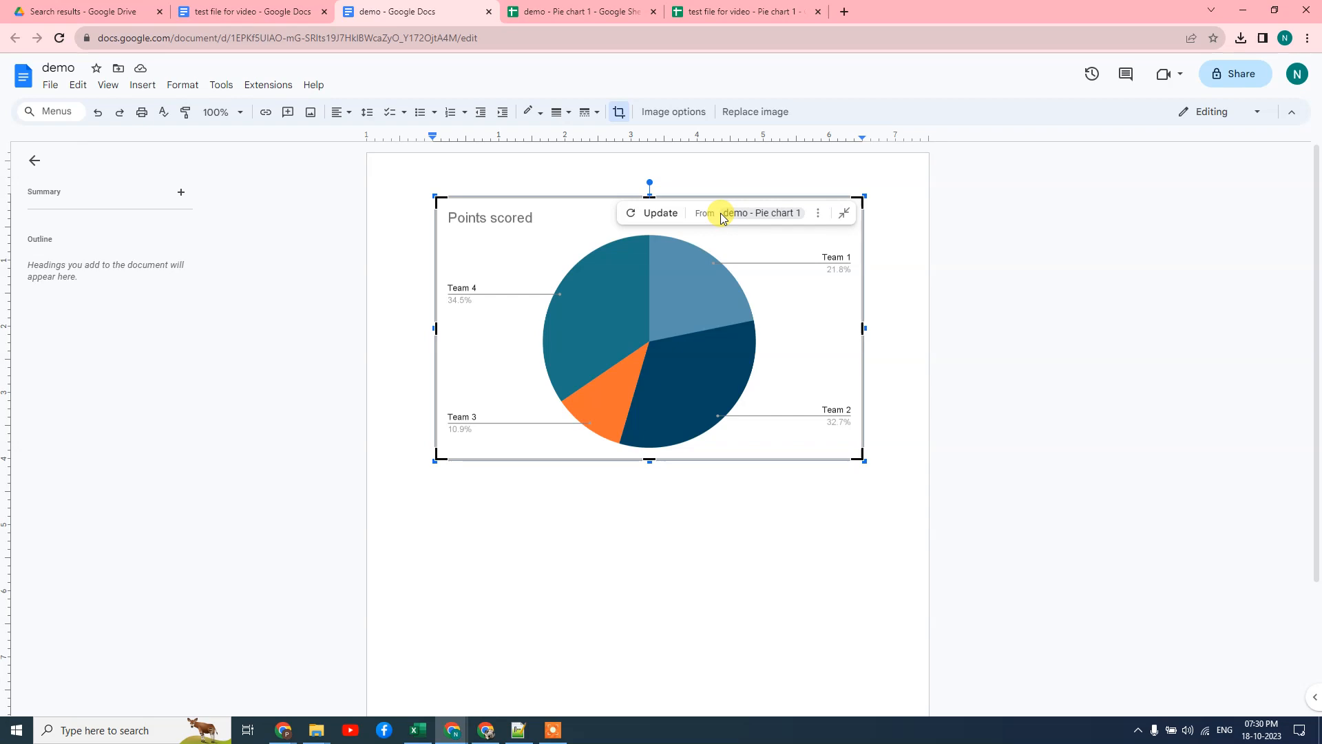
Update the linked chart so bhale shows 62.9%, then return to the spreadsheet's cell H7
click(632, 215)
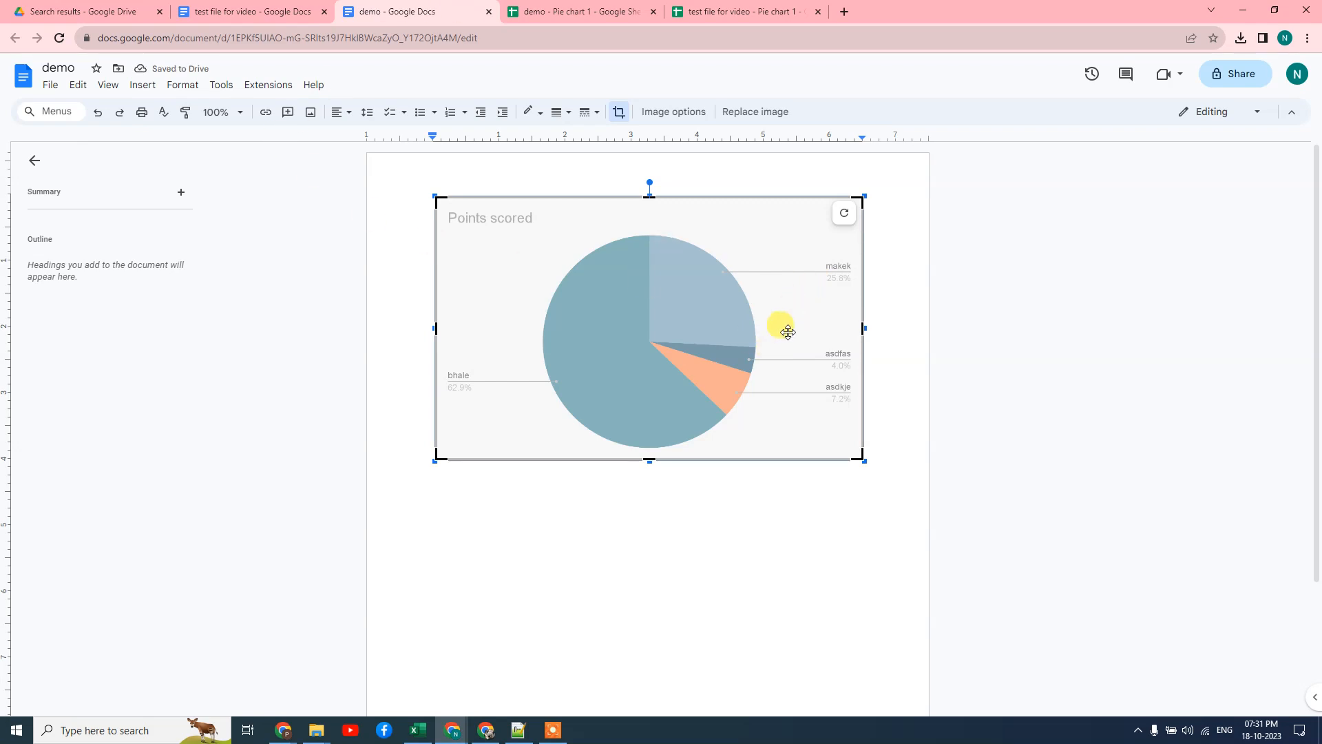
click(613, 8)
click(553, 266)
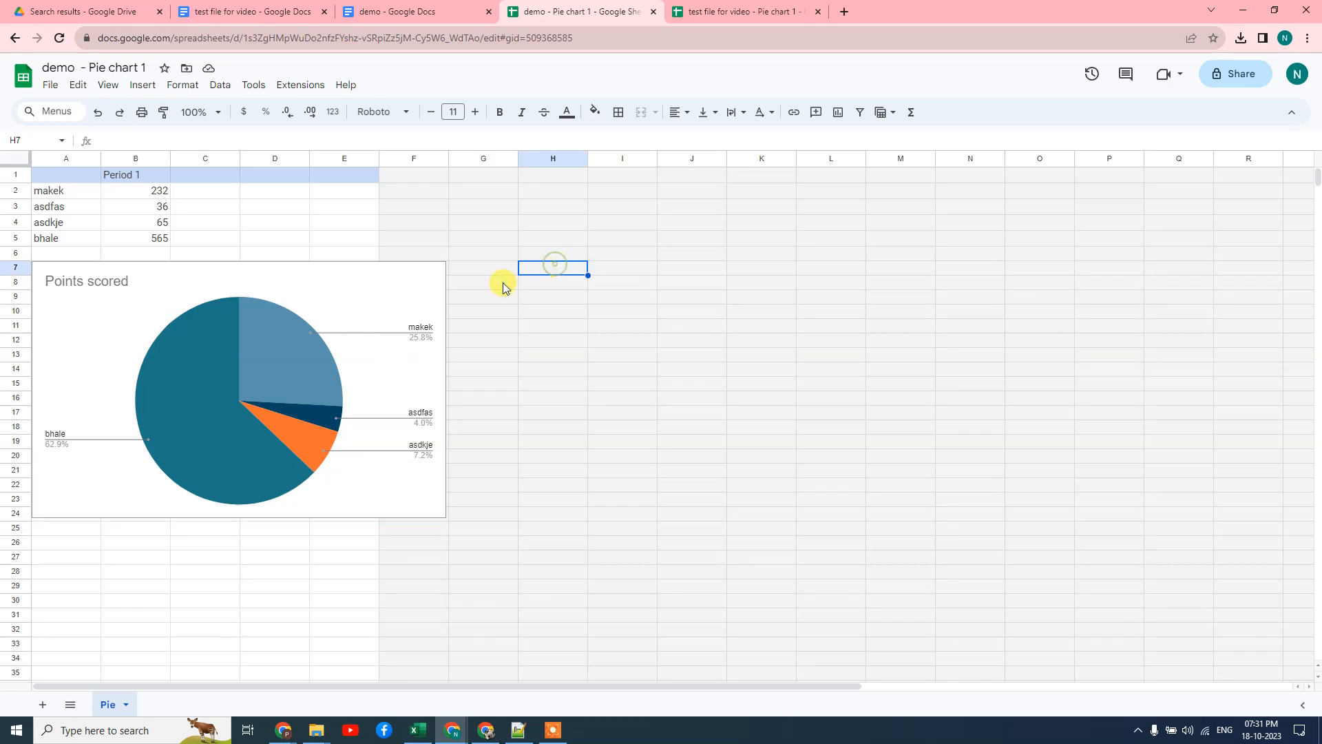
Open Edit chart for the Points scored chart, browse the chart types, and reopen the editor
click(95, 328)
click(435, 275)
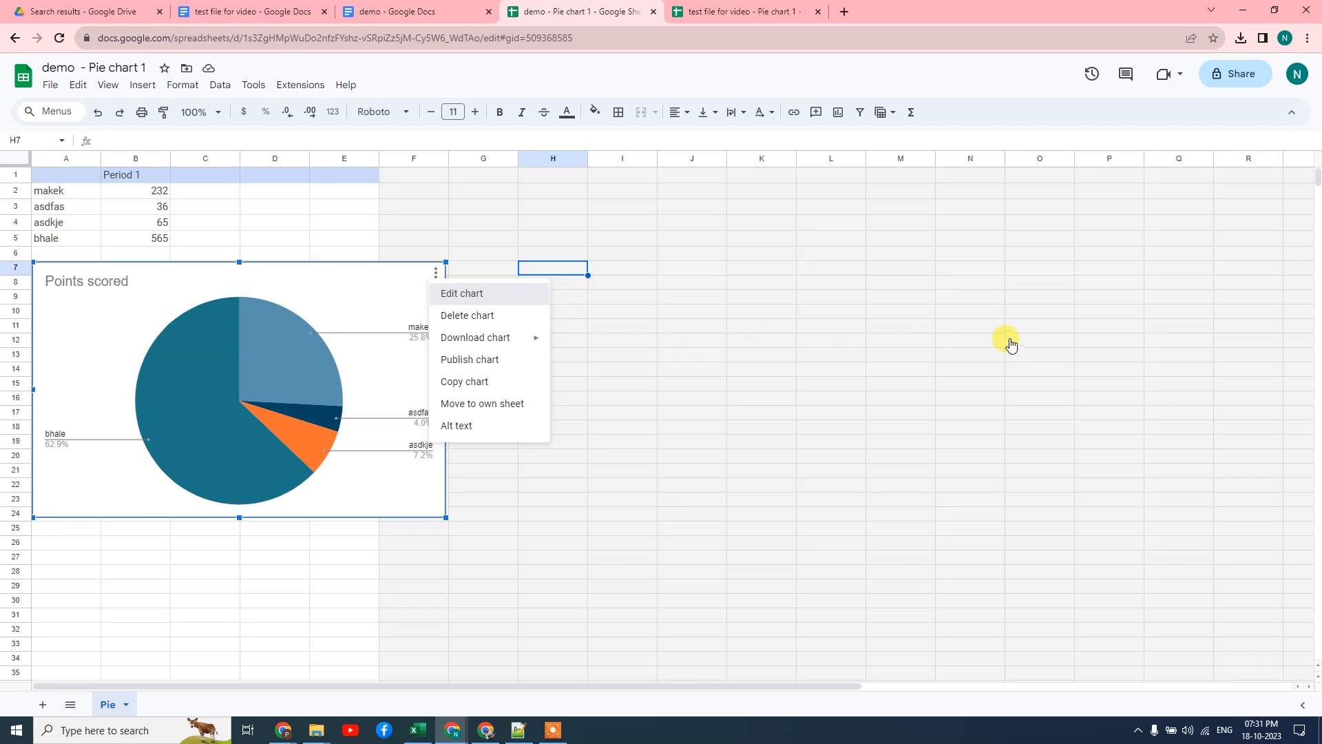
click(475, 294)
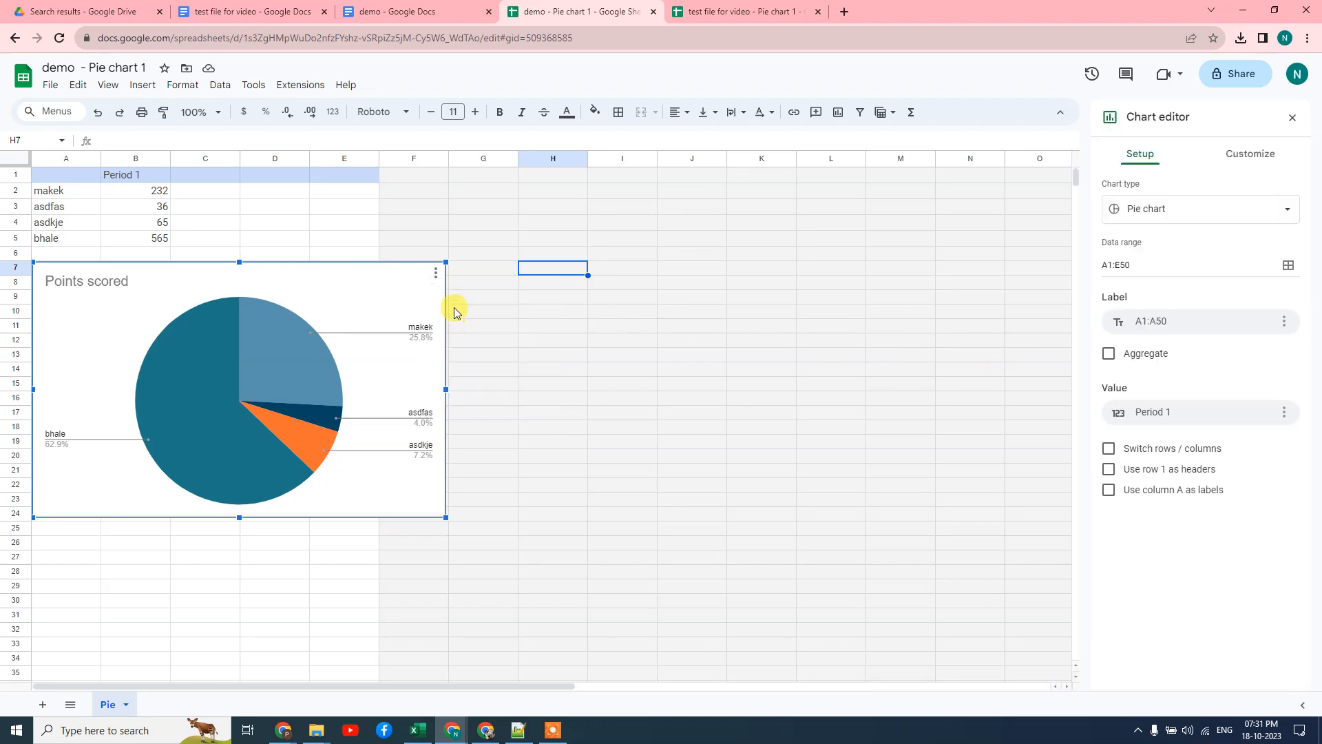
click(1170, 217)
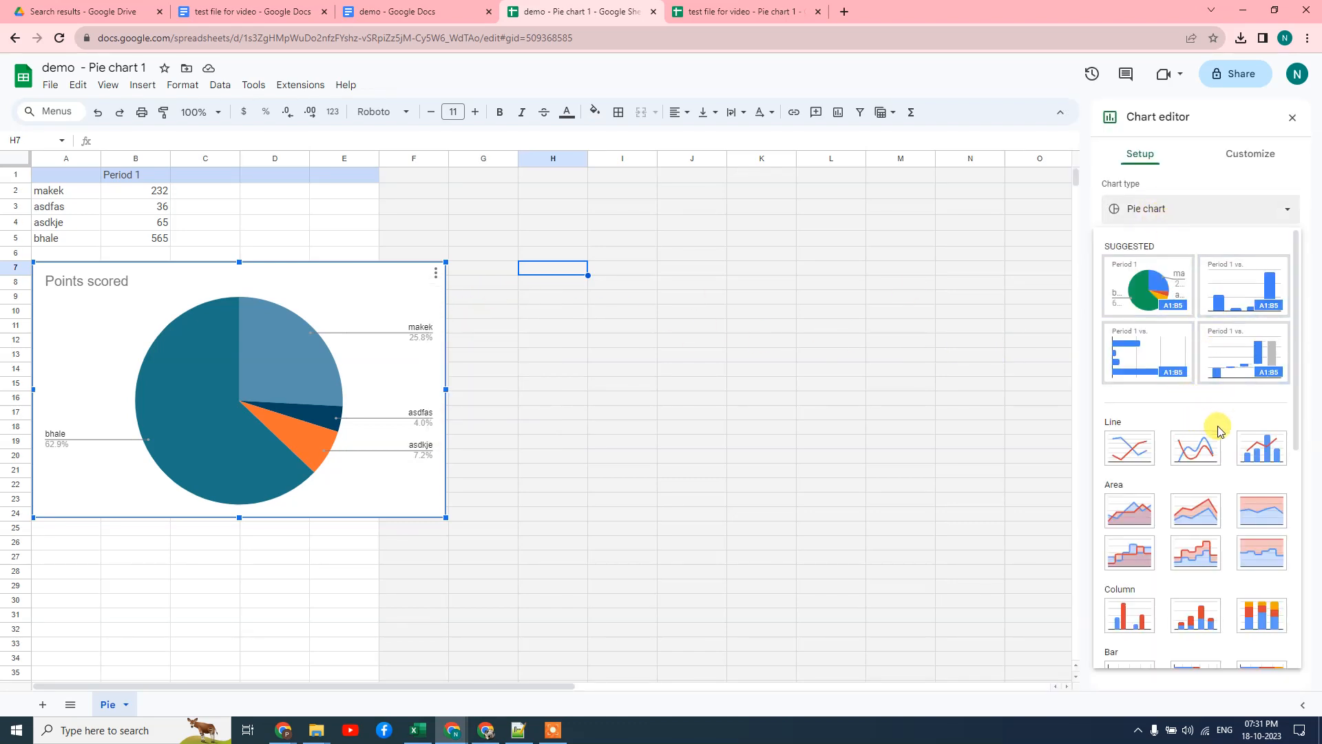
scroll(1175, 345, down, 2)
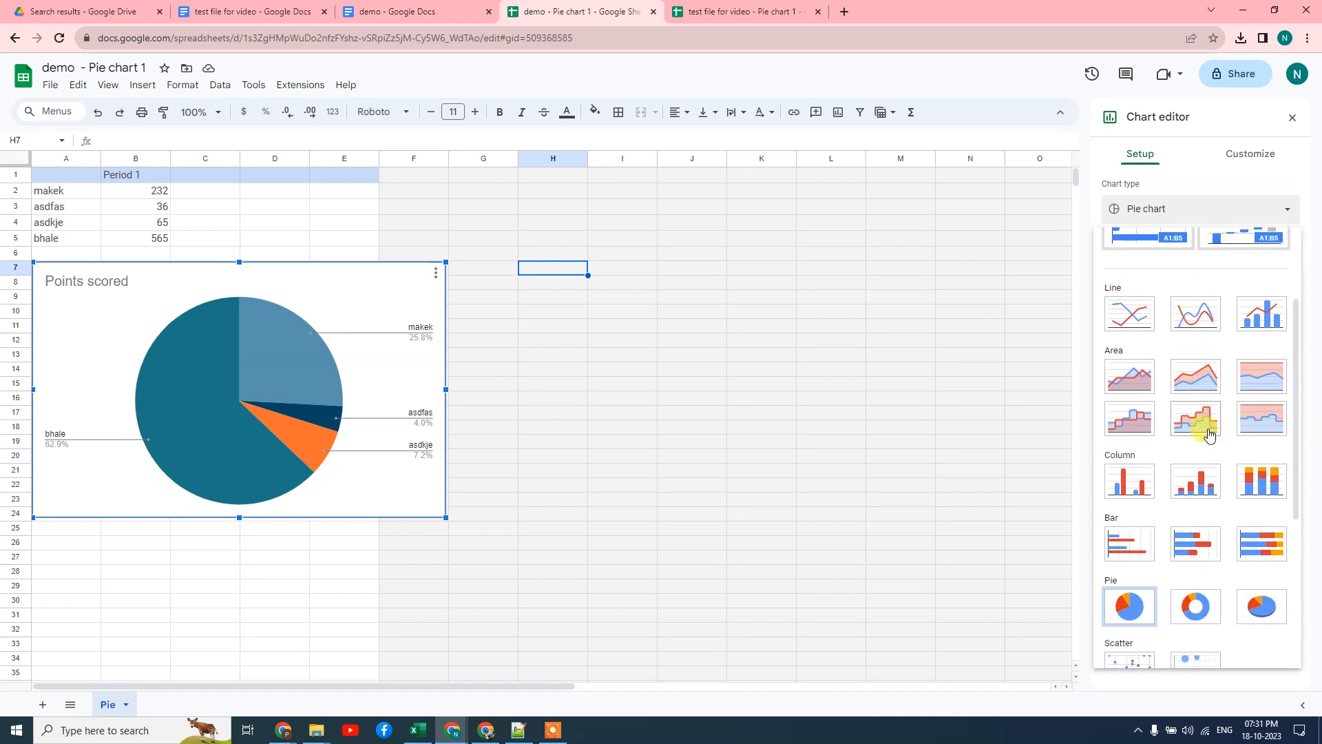
click(944, 283)
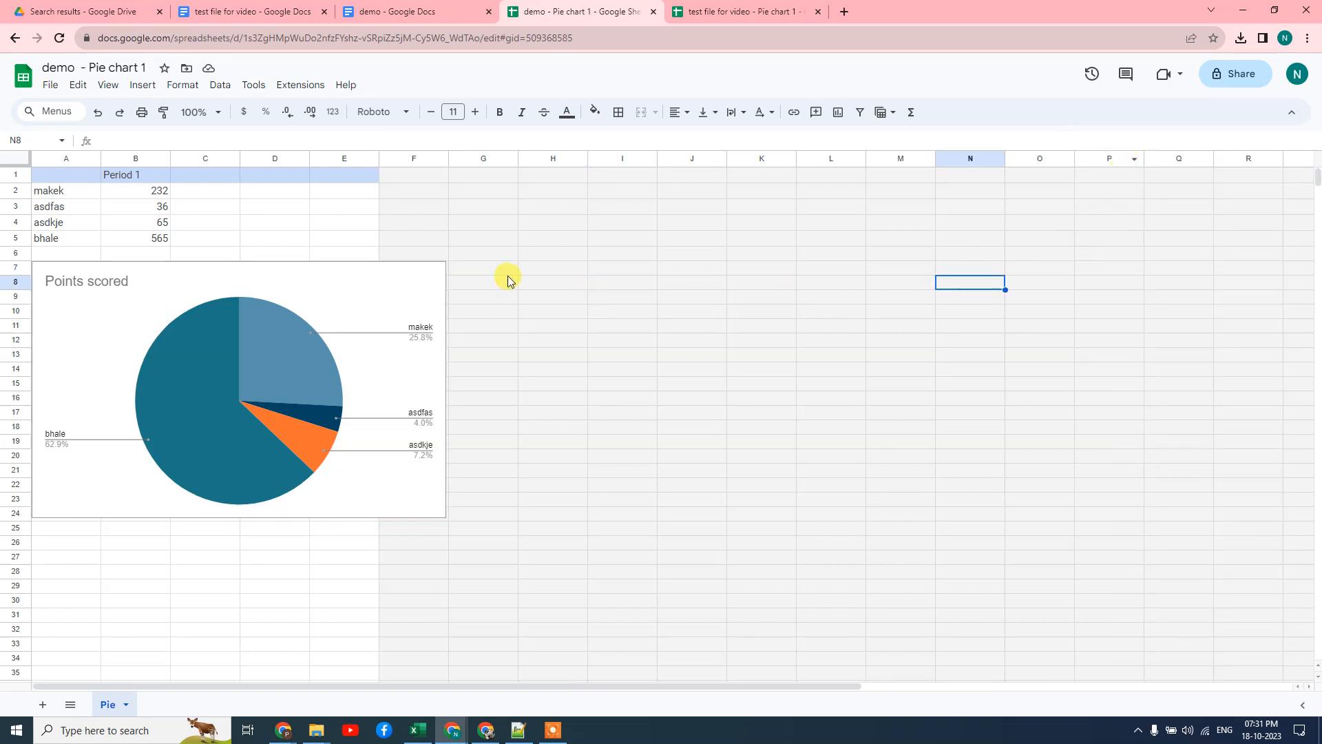
click(430, 281)
click(455, 292)
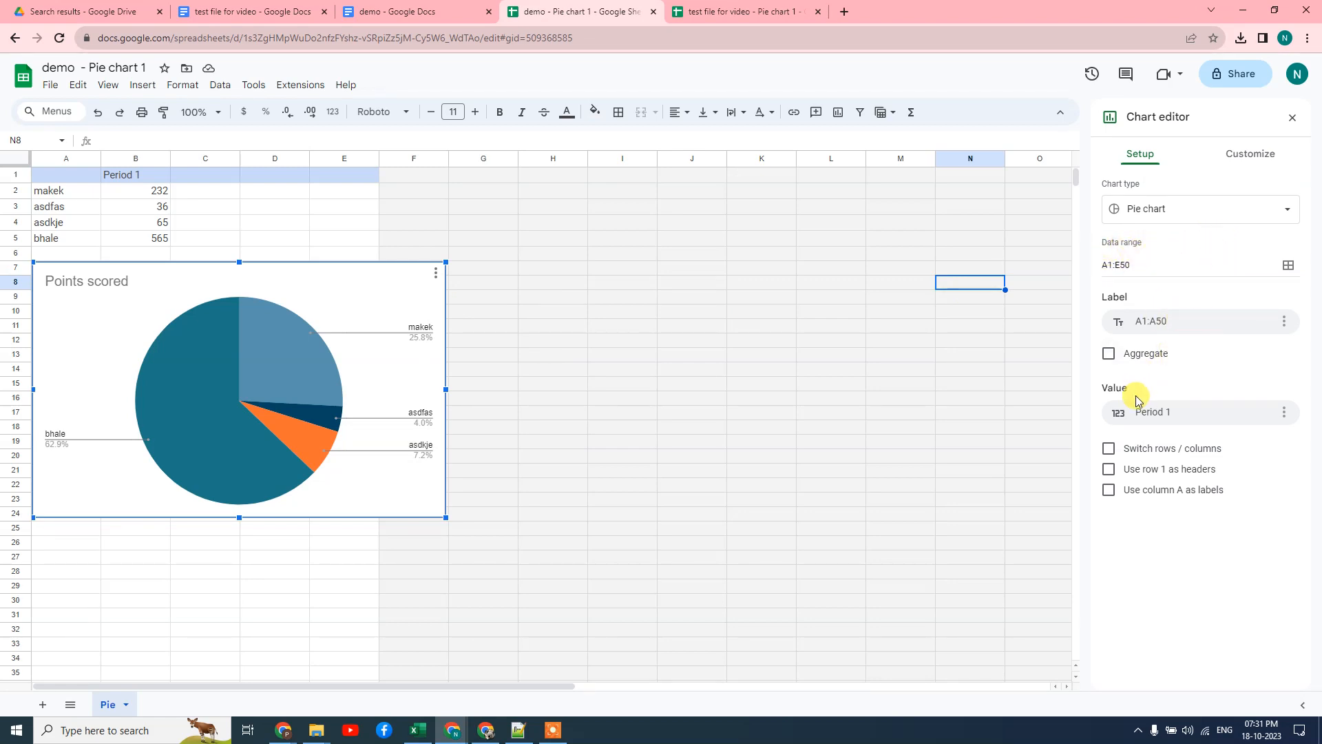
Toggle Switch rows / columns on and off, ending with the original data layout
click(1110, 451)
click(1110, 450)
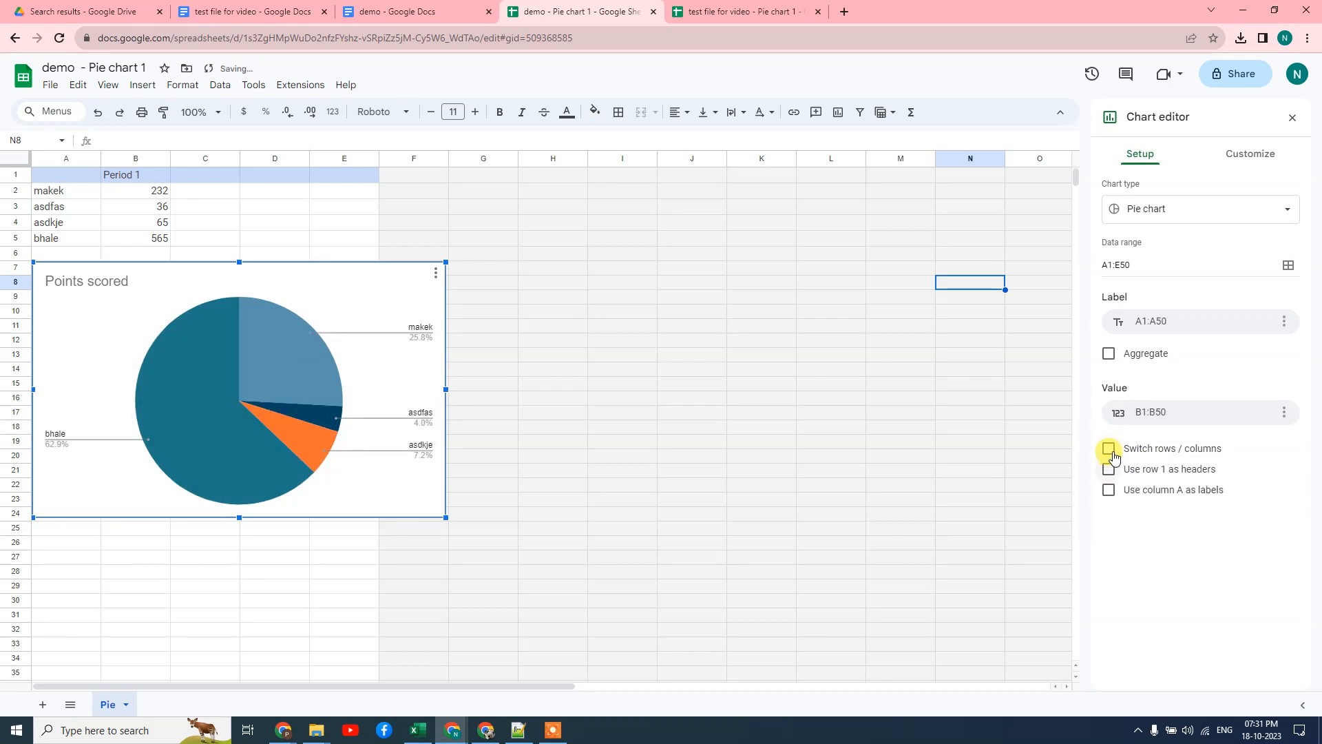
click(1111, 451)
click(1110, 451)
click(1110, 450)
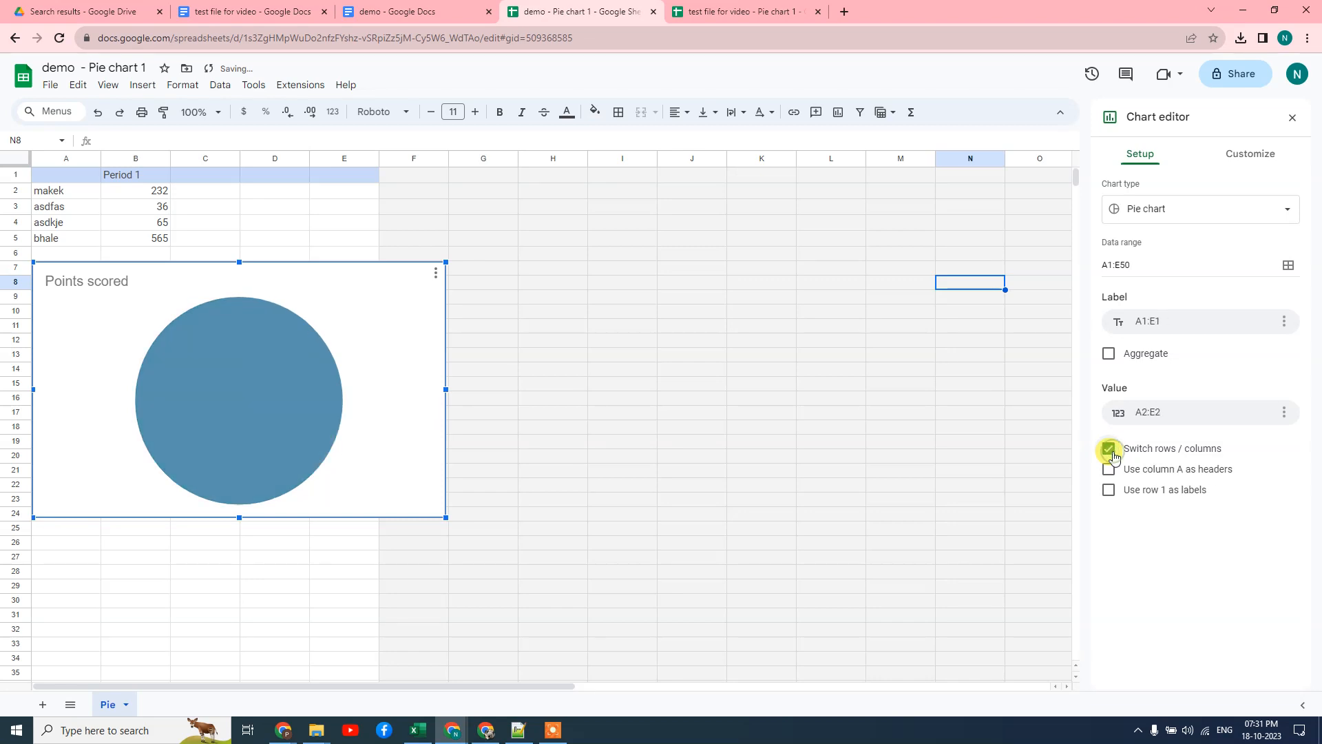
click(1110, 451)
Browse Customize sections (chart style, pie, slice distance 0%, title, legend), then close the editor
click(1250, 154)
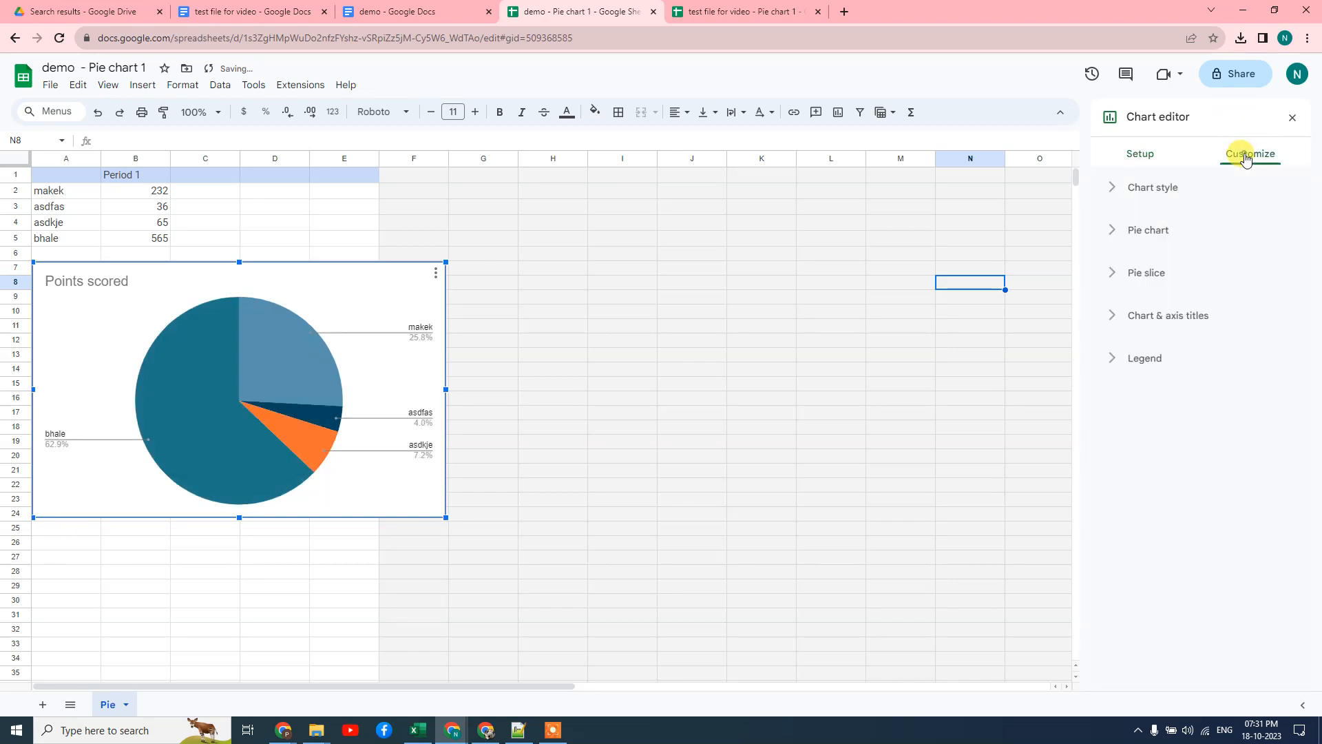
click(1116, 192)
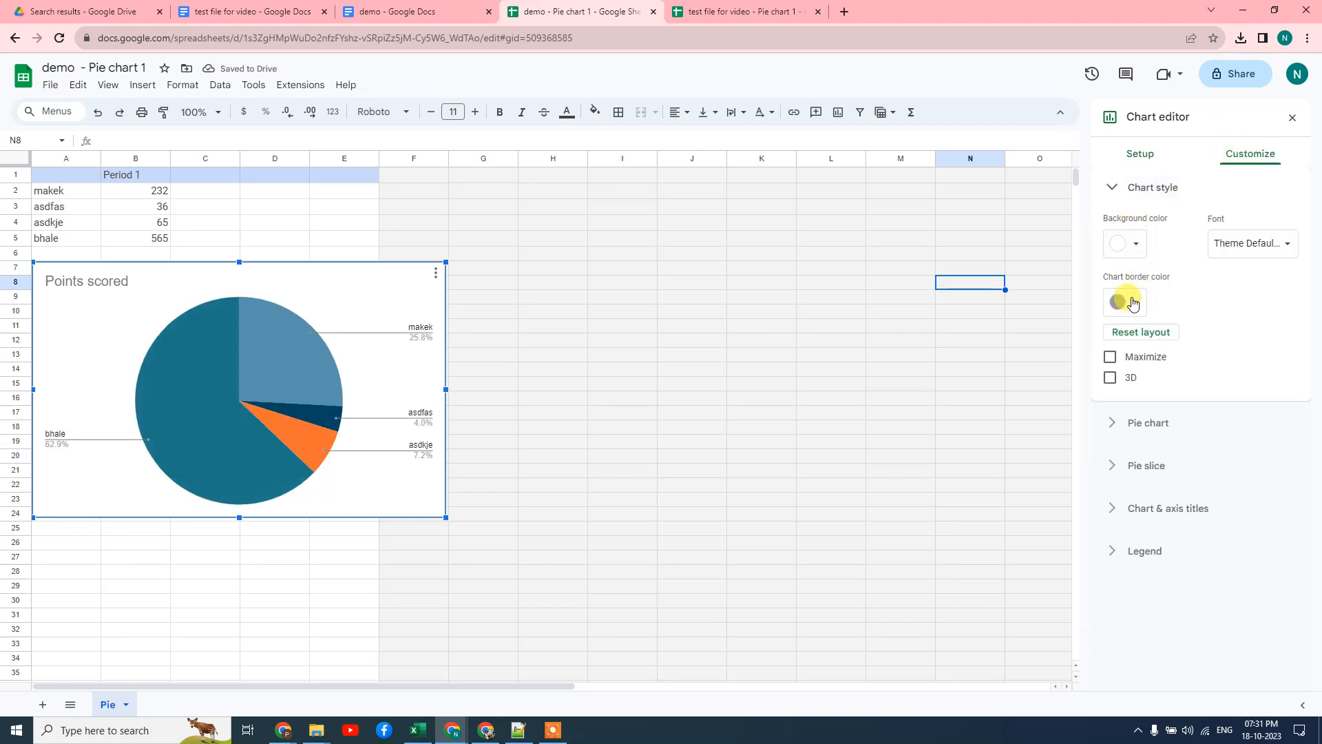
click(1263, 250)
click(1185, 280)
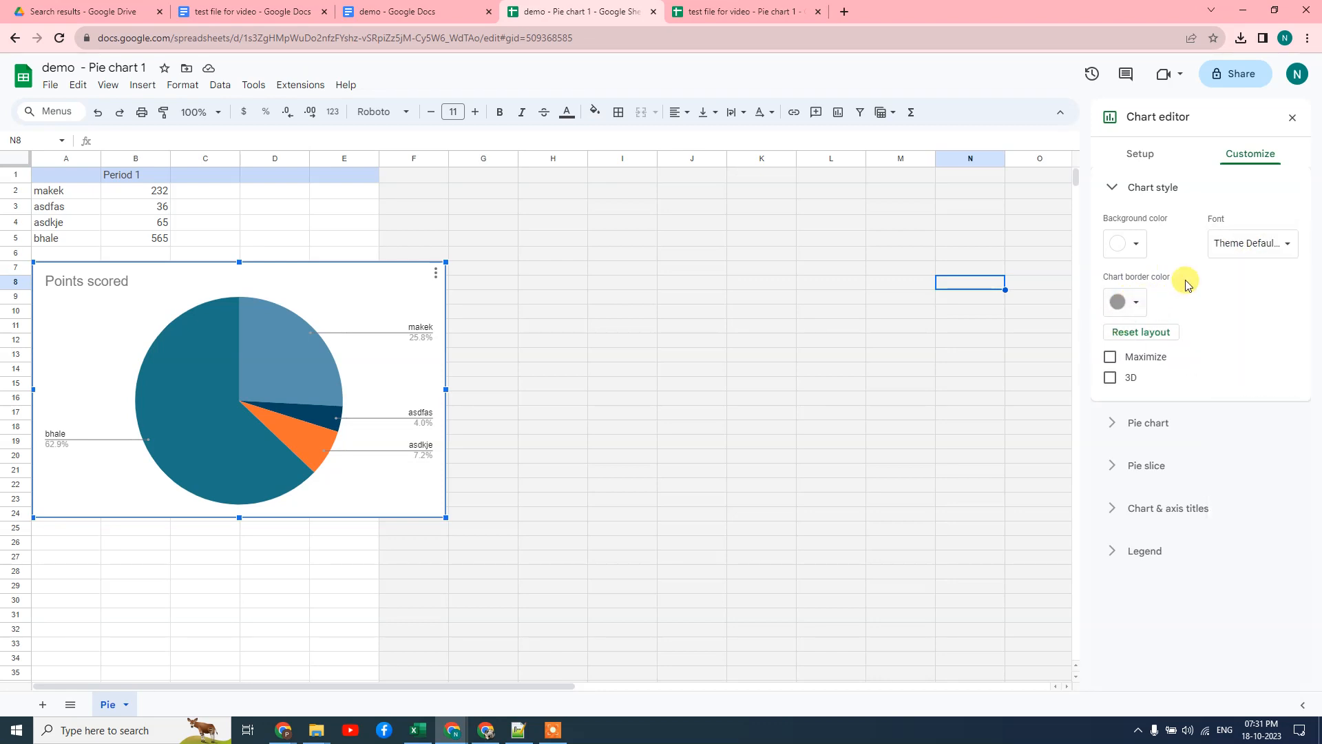
click(1108, 427)
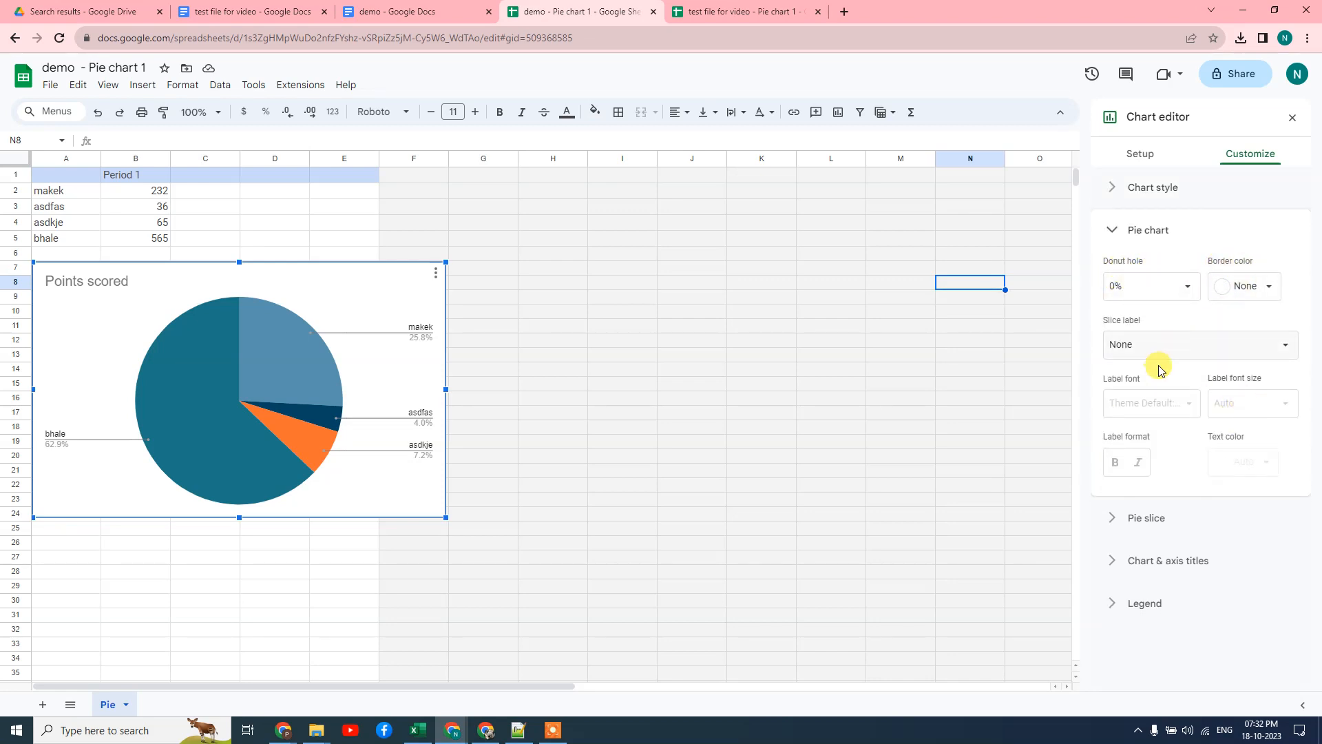
click(1121, 523)
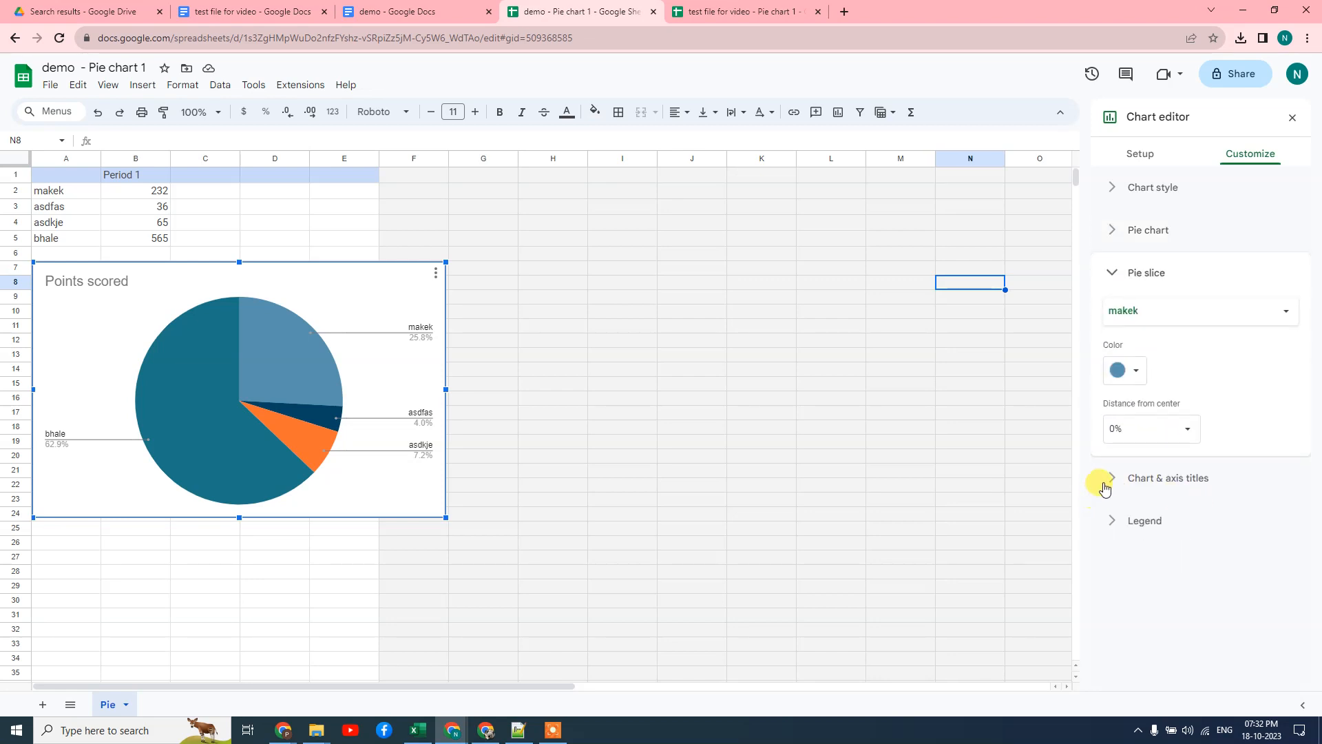
click(1141, 424)
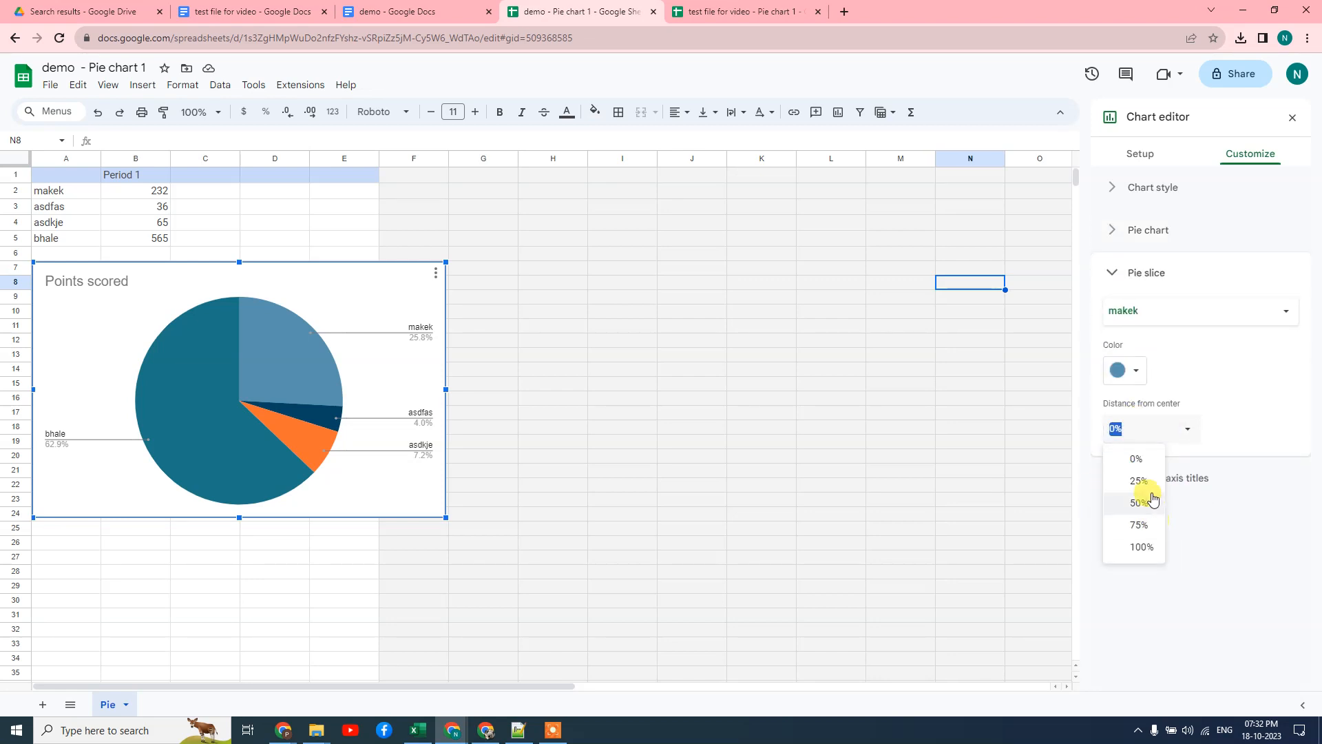
click(1137, 458)
click(1124, 479)
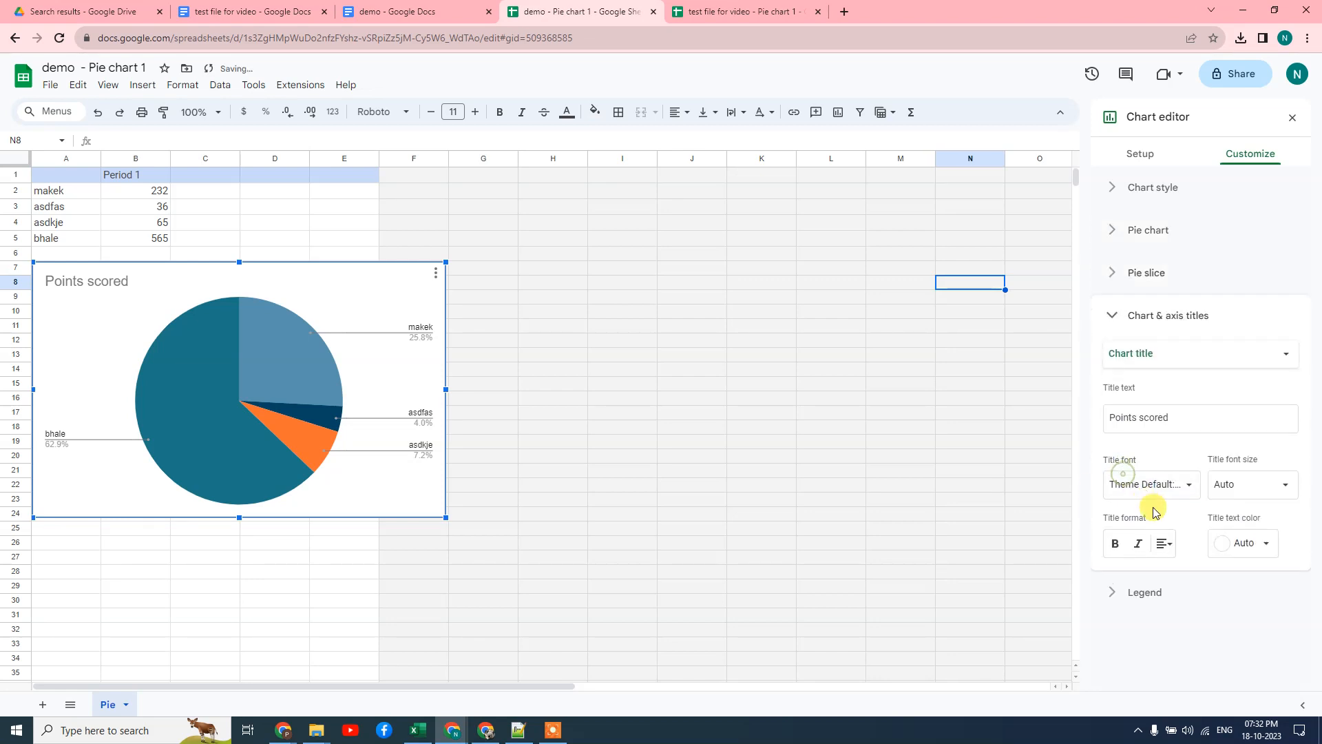
click(1116, 592)
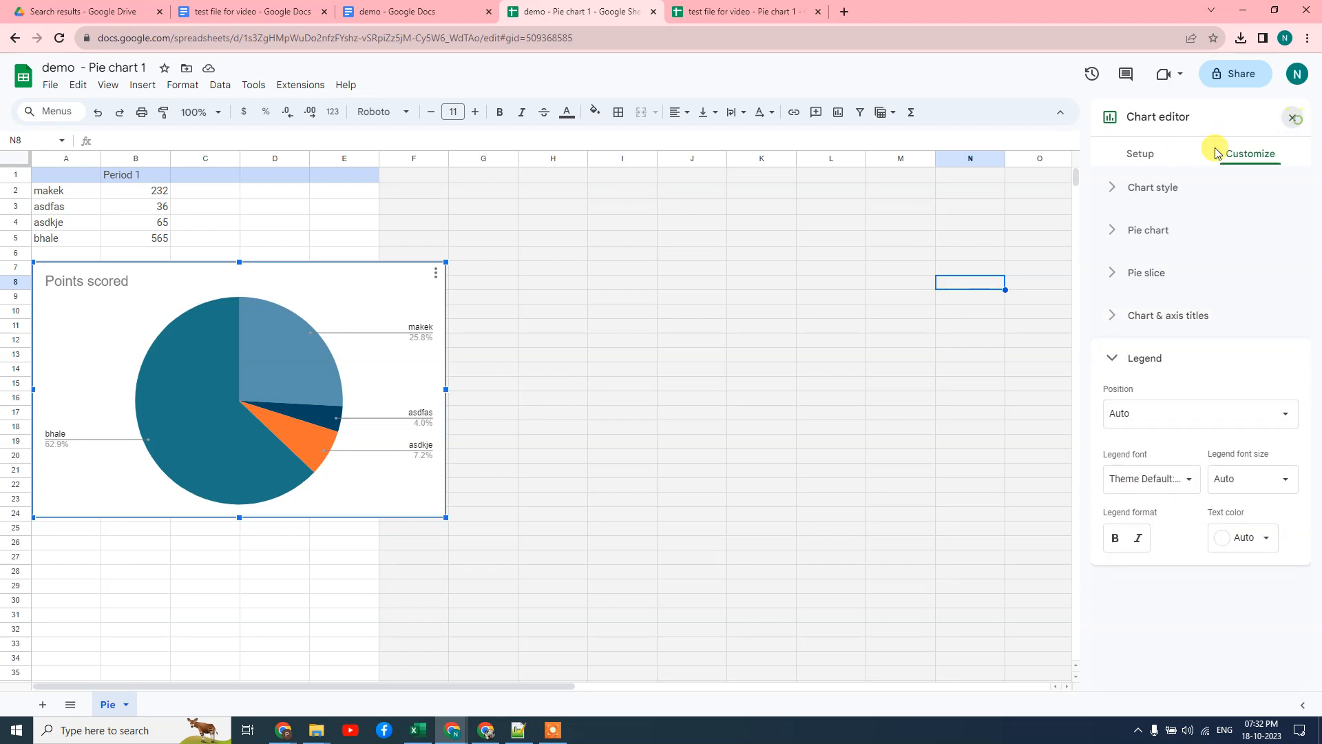
click(1297, 123)
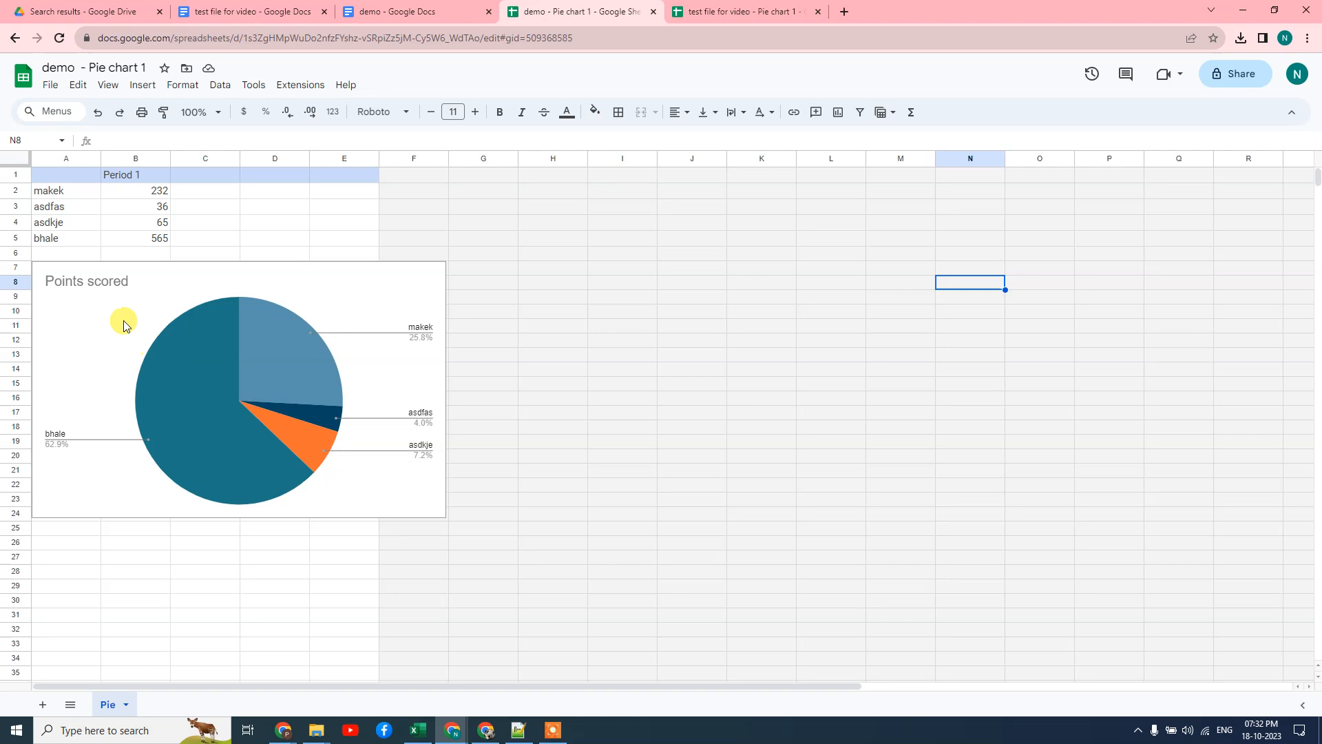
In the demo document, update the linked pie chart again and deselect it
click(405, 11)
click(939, 219)
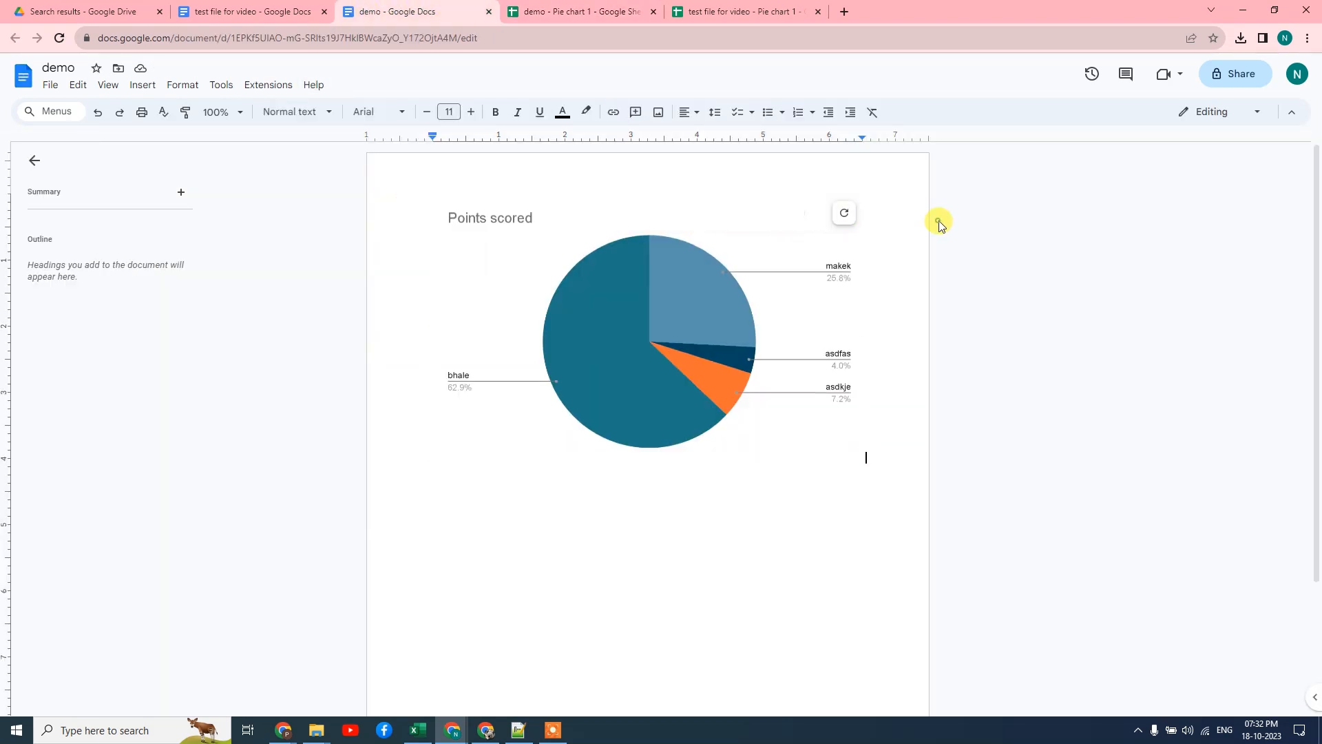
mouse_move(848, 215)
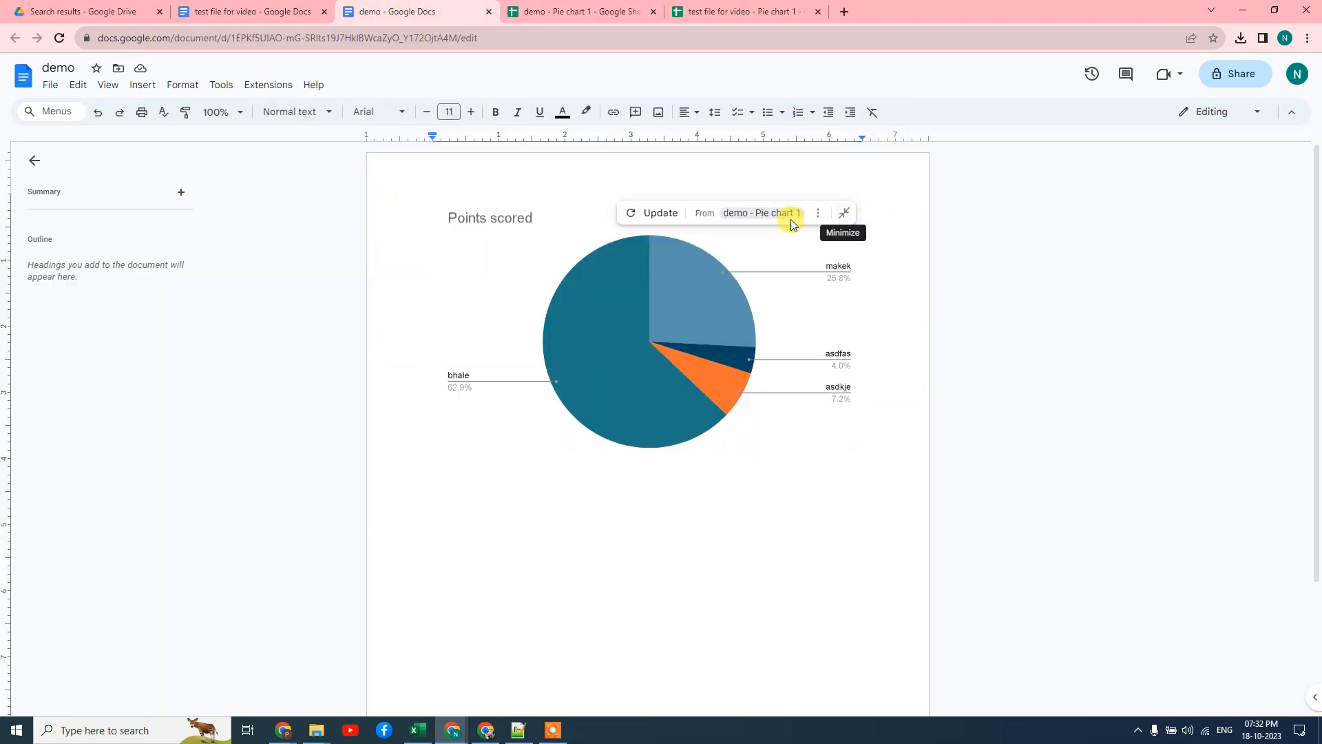
click(631, 215)
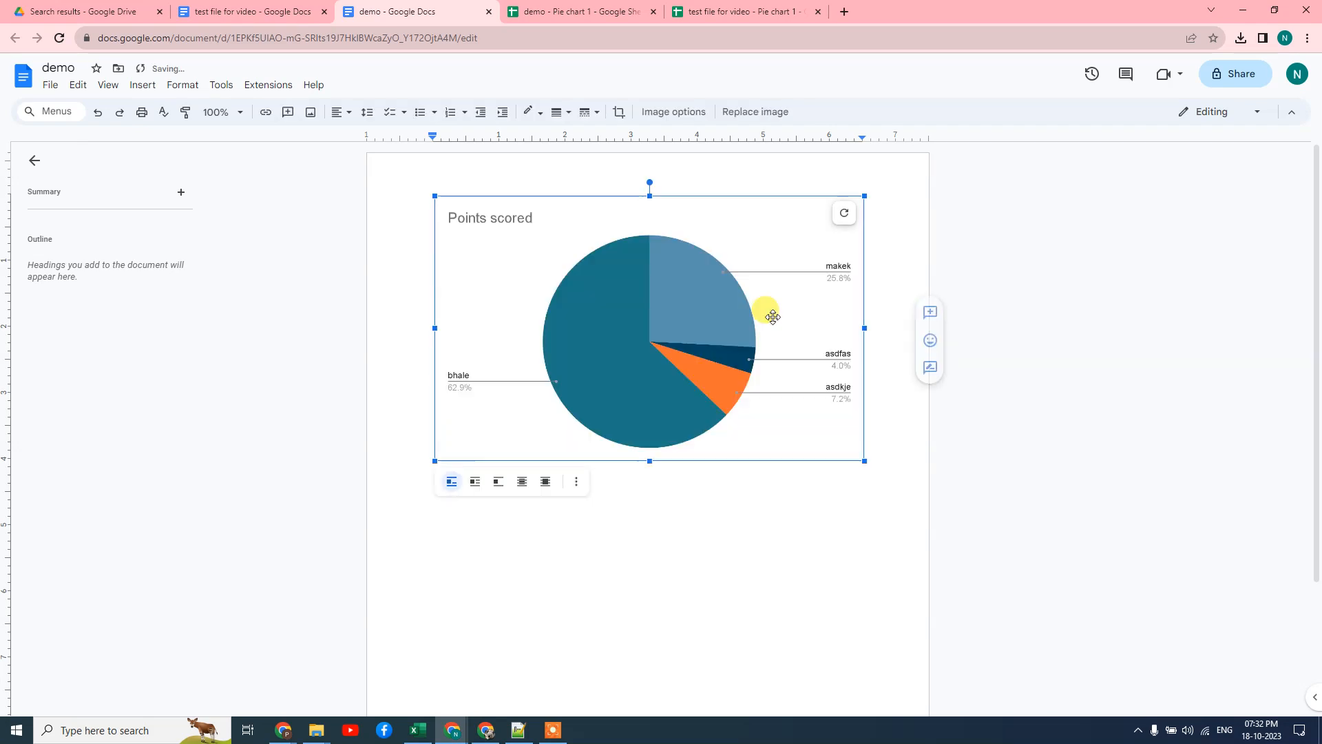
click(1105, 325)
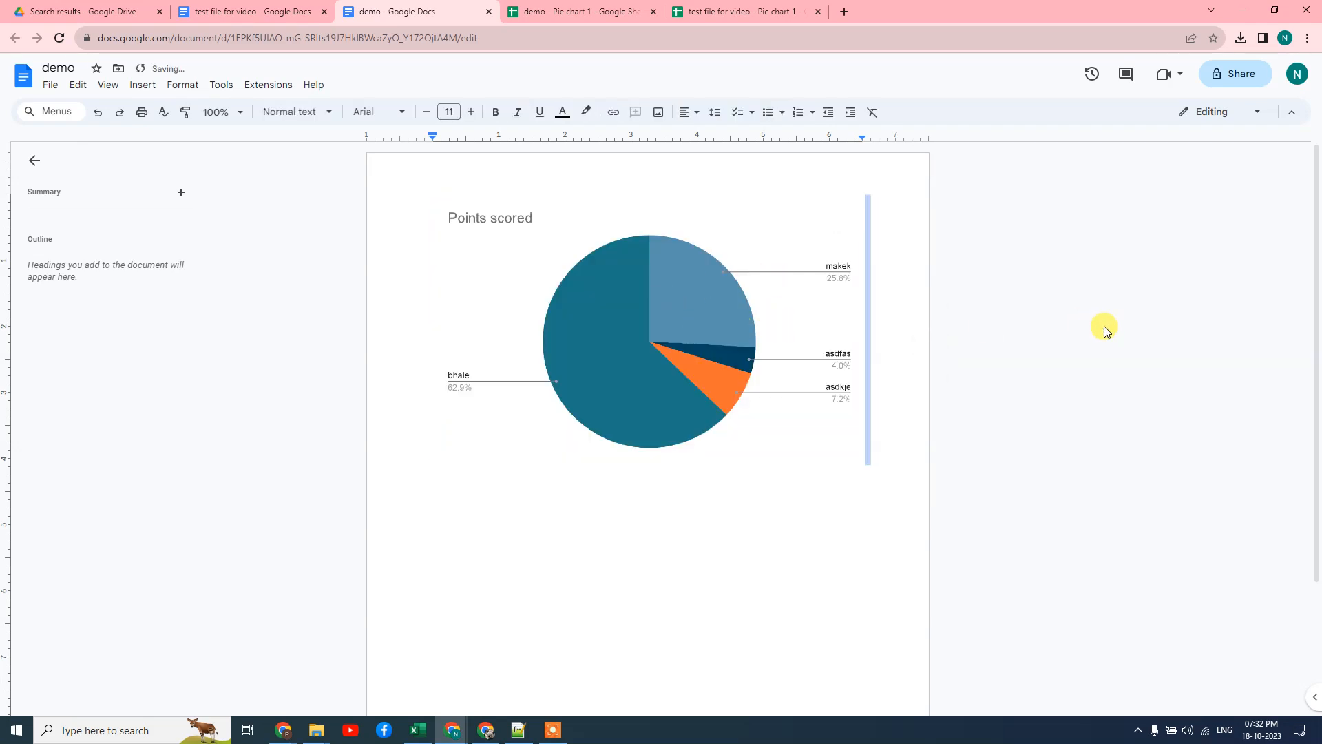